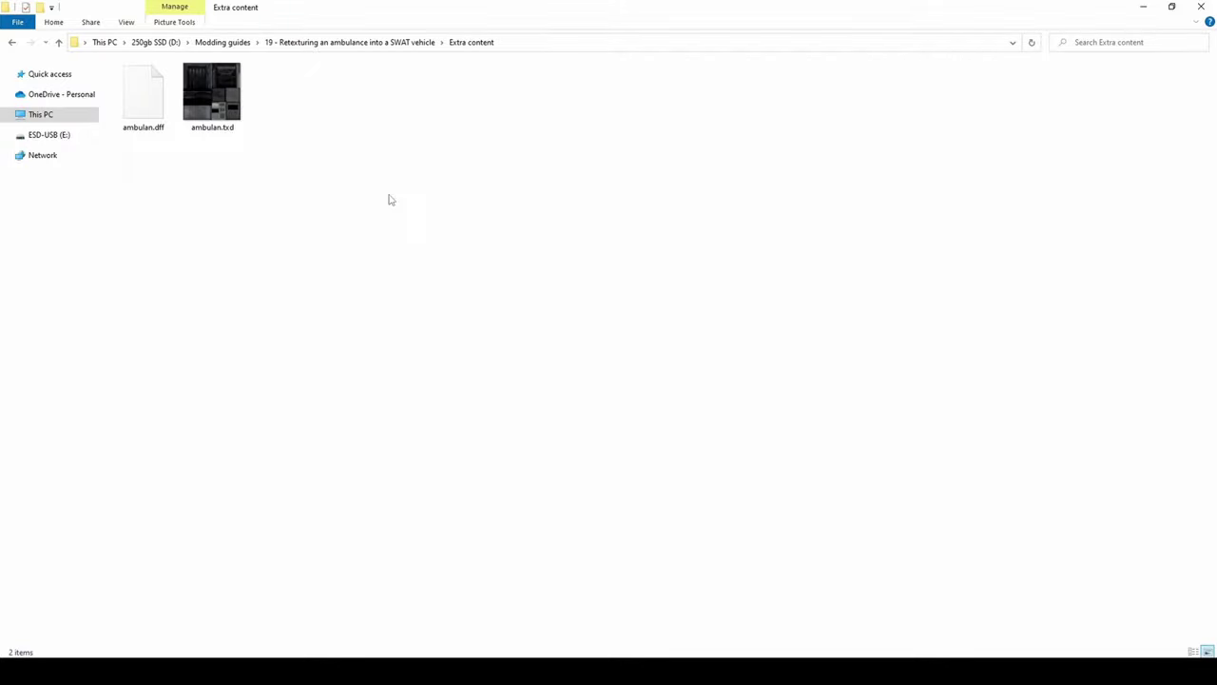
# Step: Open ambulan.txd in Magic.TXD and export the remappambulance texture as a PNG
pyautogui.doubleClick(211, 93)
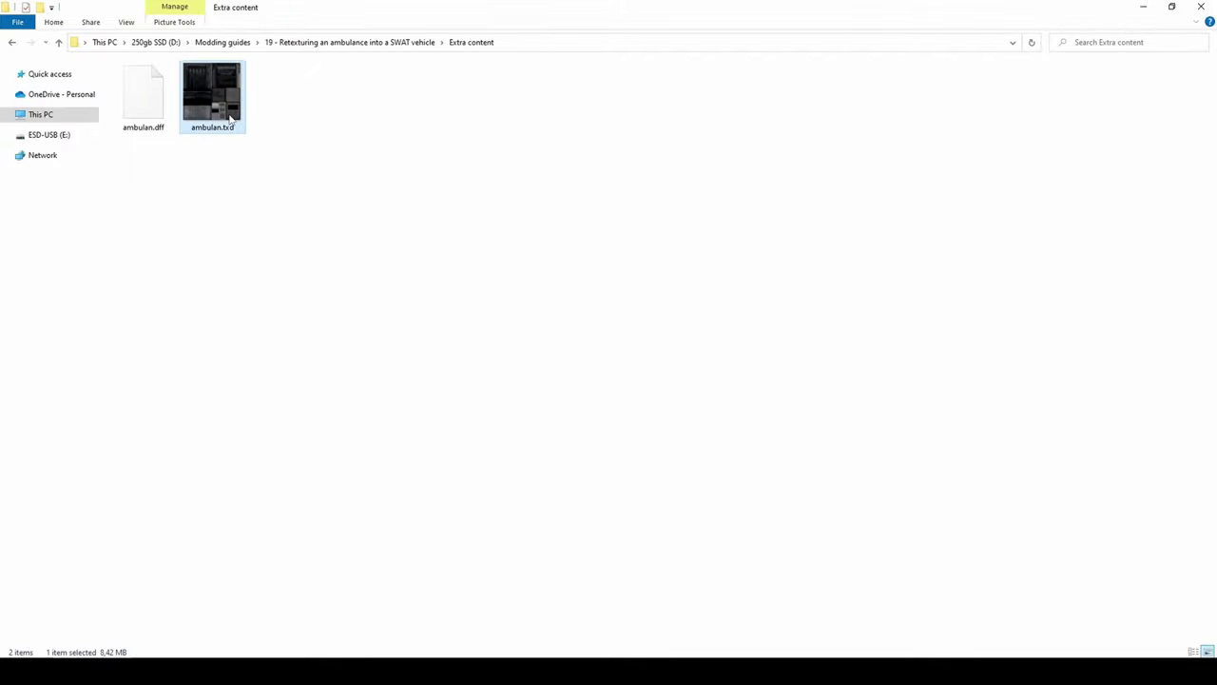
pyautogui.moveTo(507, 242); pyautogui.dragTo(503, 353)
pyautogui.click(480, 338)
pyautogui.click(611, 211)
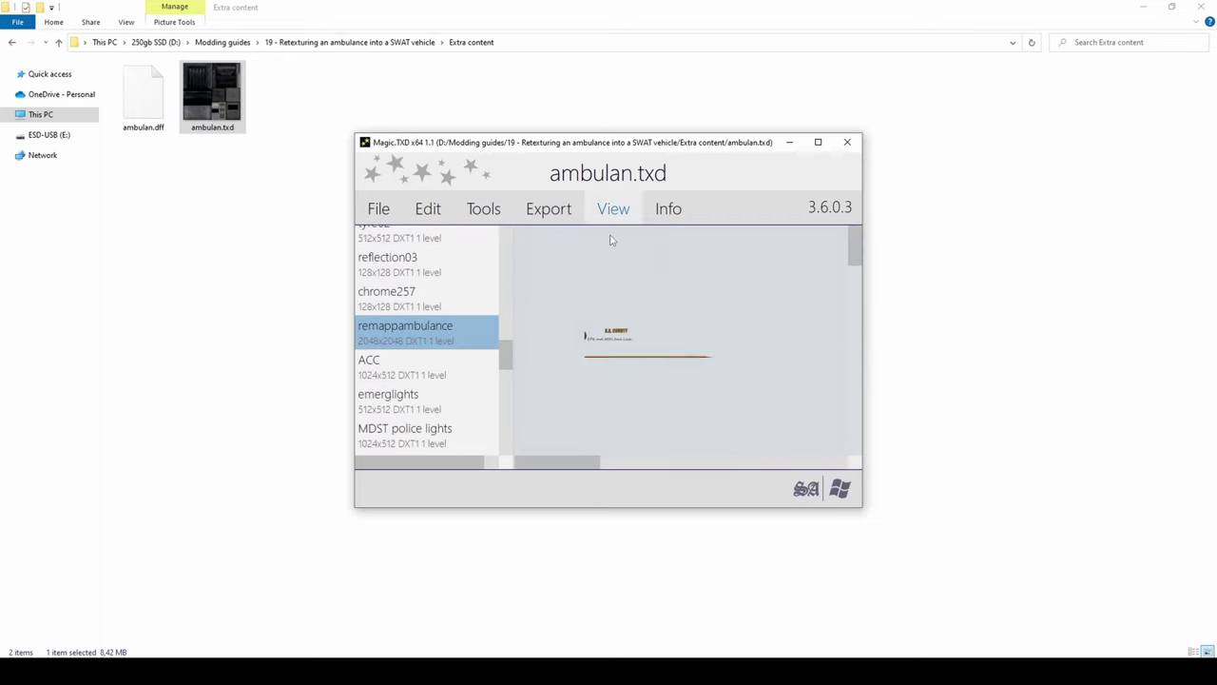
pyautogui.click(612, 238)
pyautogui.click(548, 208)
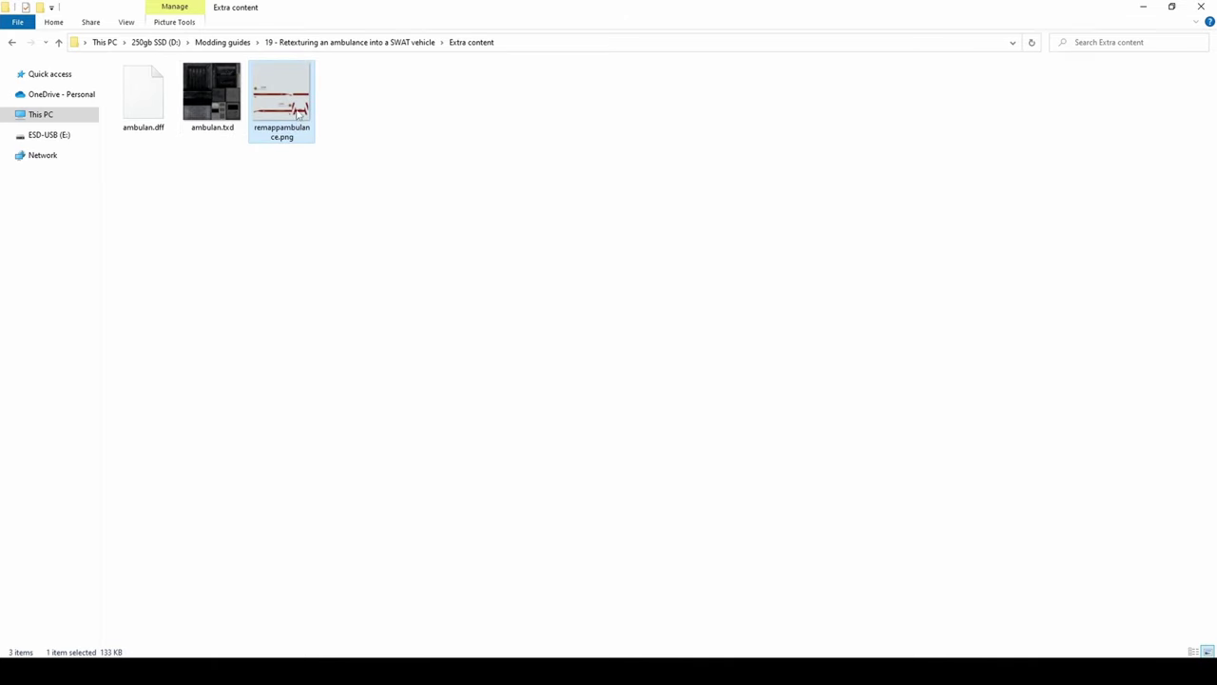
# Step: In paint.net, add remappambulance.png to the seams image as a layer, place it below the Helper layer, and show the helper lines
pyautogui.moveTo(298, 112)
pyautogui.mouseDown()
pyautogui.moveTo(279, 256)
pyautogui.moveTo(178, 668)
pyautogui.moveTo(475, 442)
pyautogui.mouseUp()
pyautogui.click(568, 393)
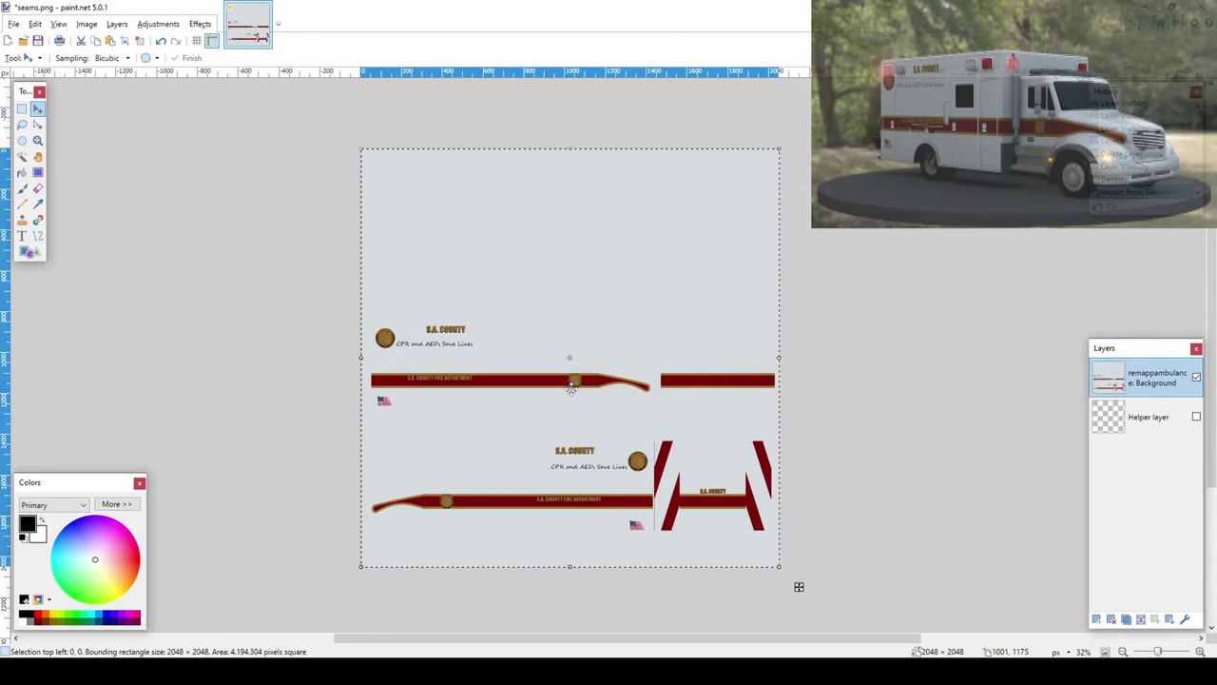
pyautogui.moveTo(1149, 391); pyautogui.dragTo(1149, 423)
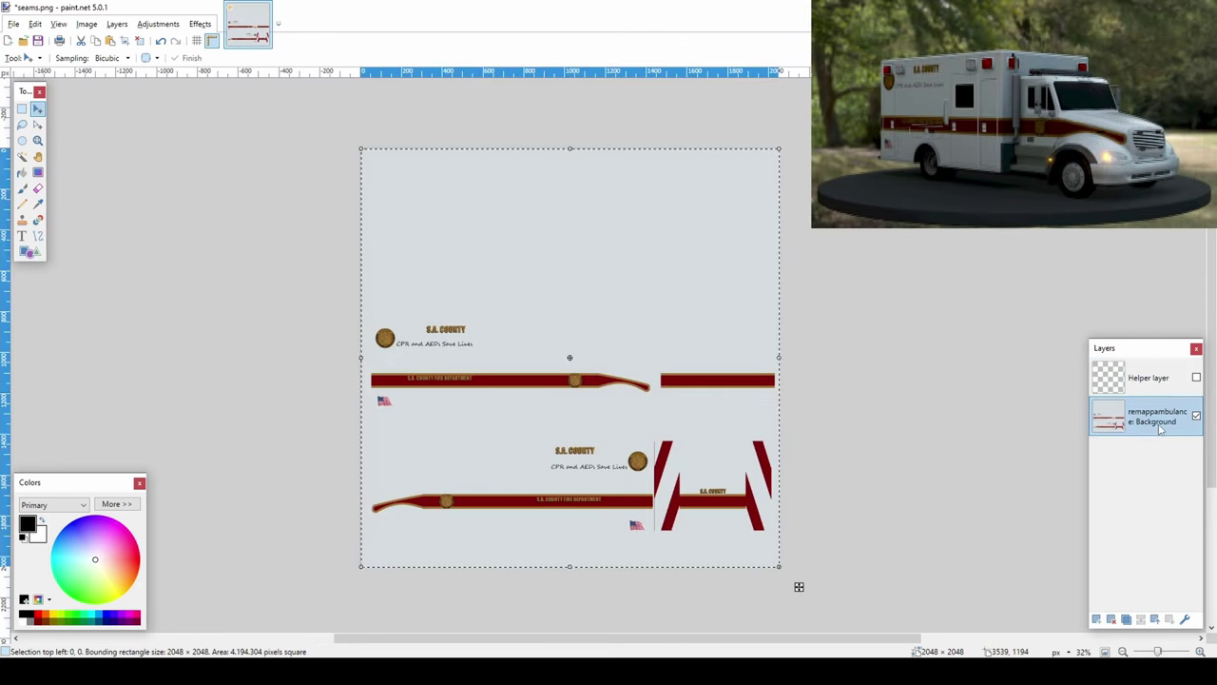
pyautogui.click(1196, 377)
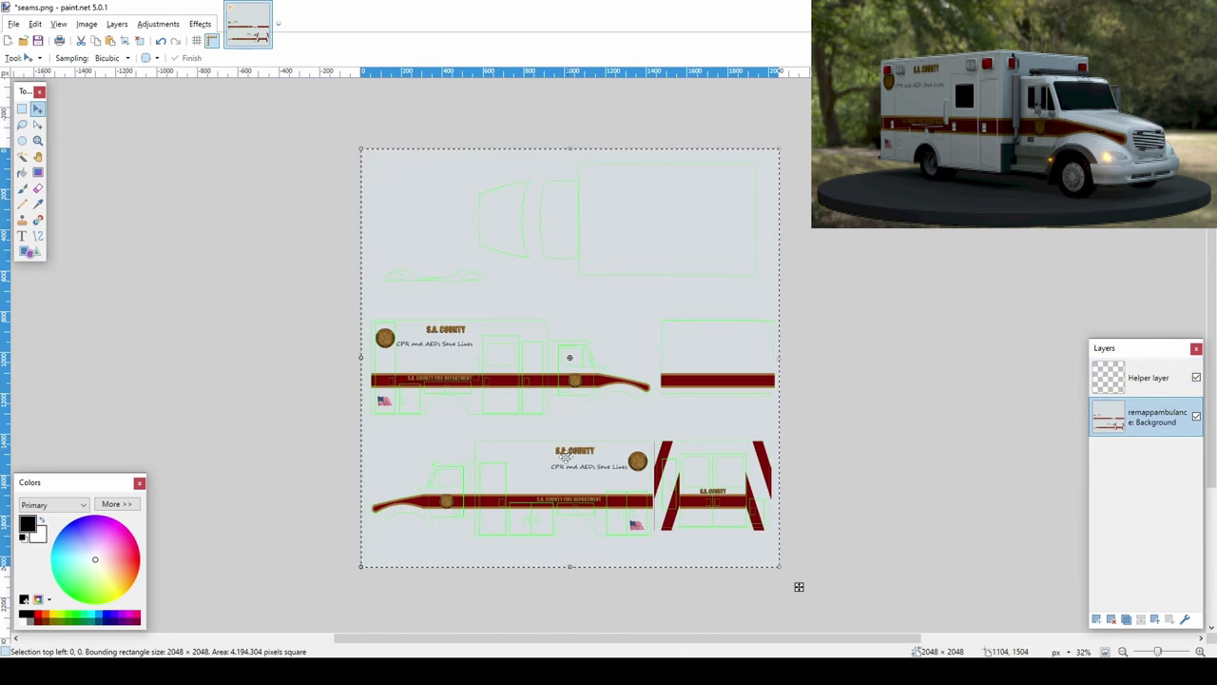
pyautogui.scroll(1, 562, 457)
pyautogui.scroll(1, 562, 456)
pyautogui.hotkey('ctrl', 'd')
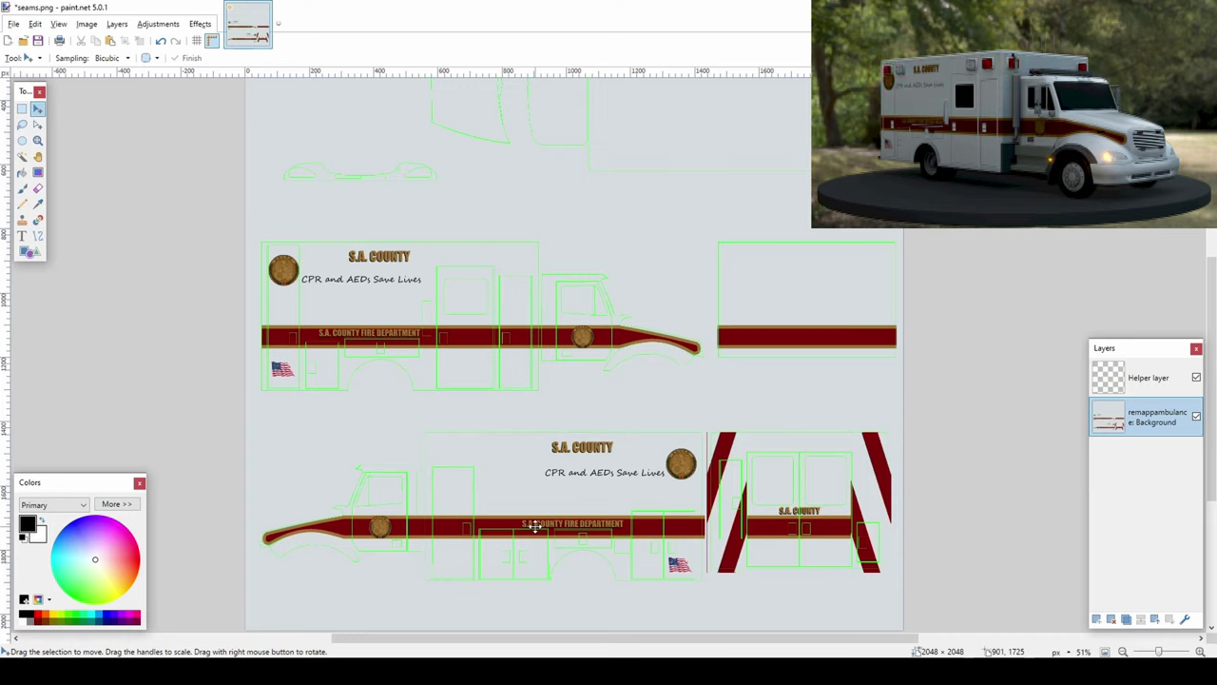
# Step: Add a new layer above the remappambulance layer and fill it with dark grey 191919
pyautogui.click(1098, 618)
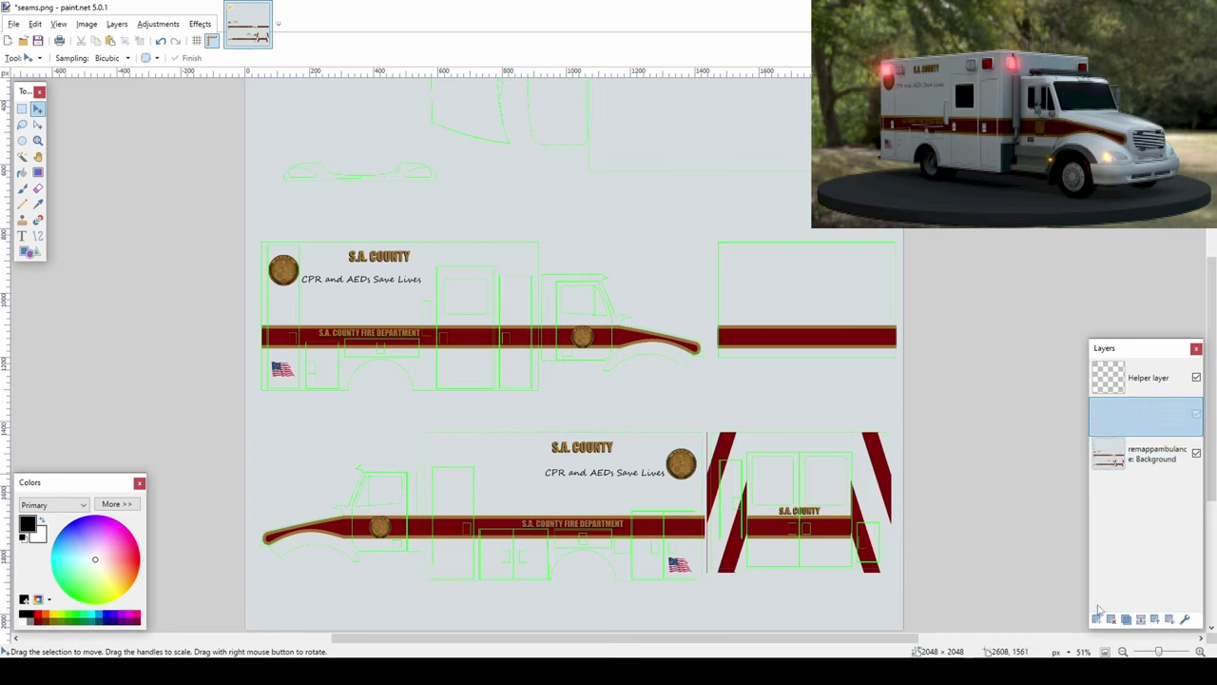
pyautogui.click(22, 173)
pyautogui.click(117, 504)
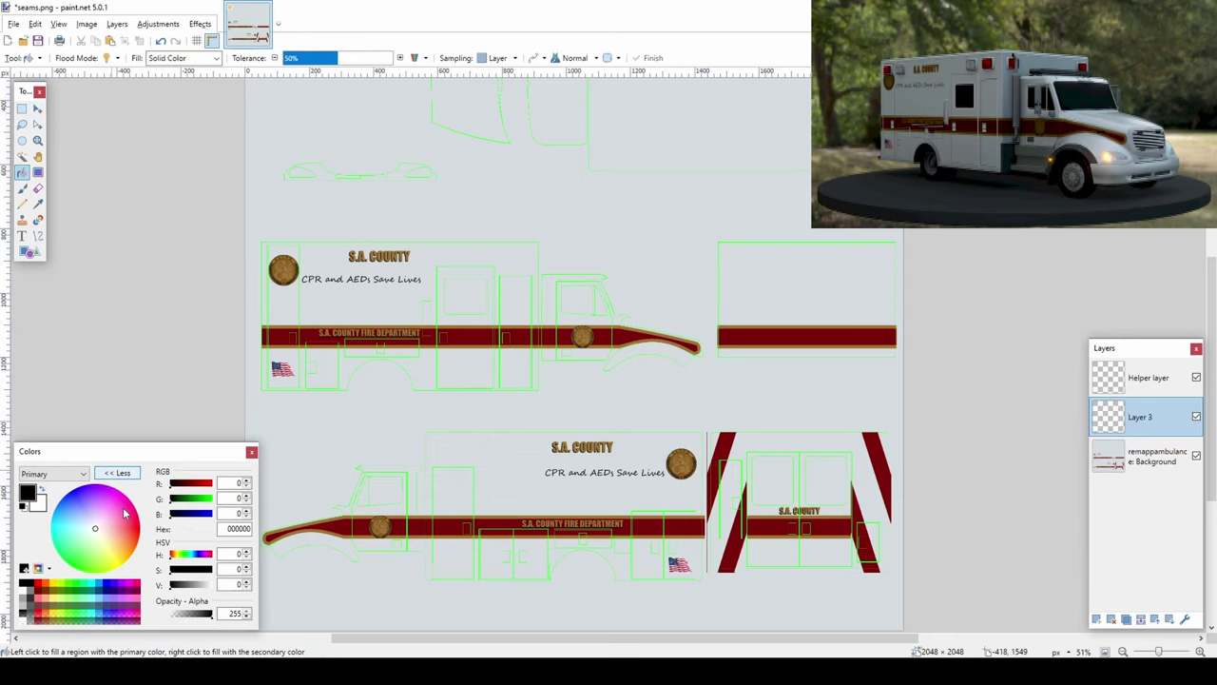
pyautogui.click(346, 407)
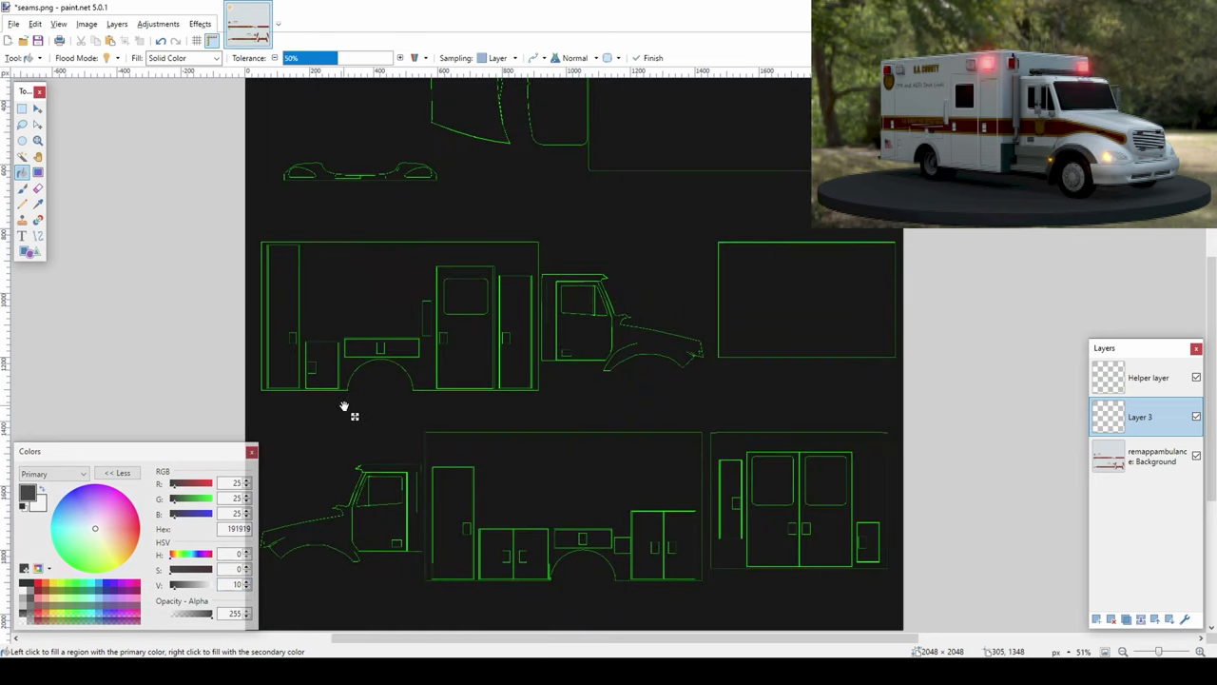
# Step: Move the remappambulance: Background layer to the top of the stack and lower its opacity to a faint overlay
pyautogui.moveTo(1137, 418); pyautogui.dragTo(1140, 376)
pyautogui.click(1185, 619)
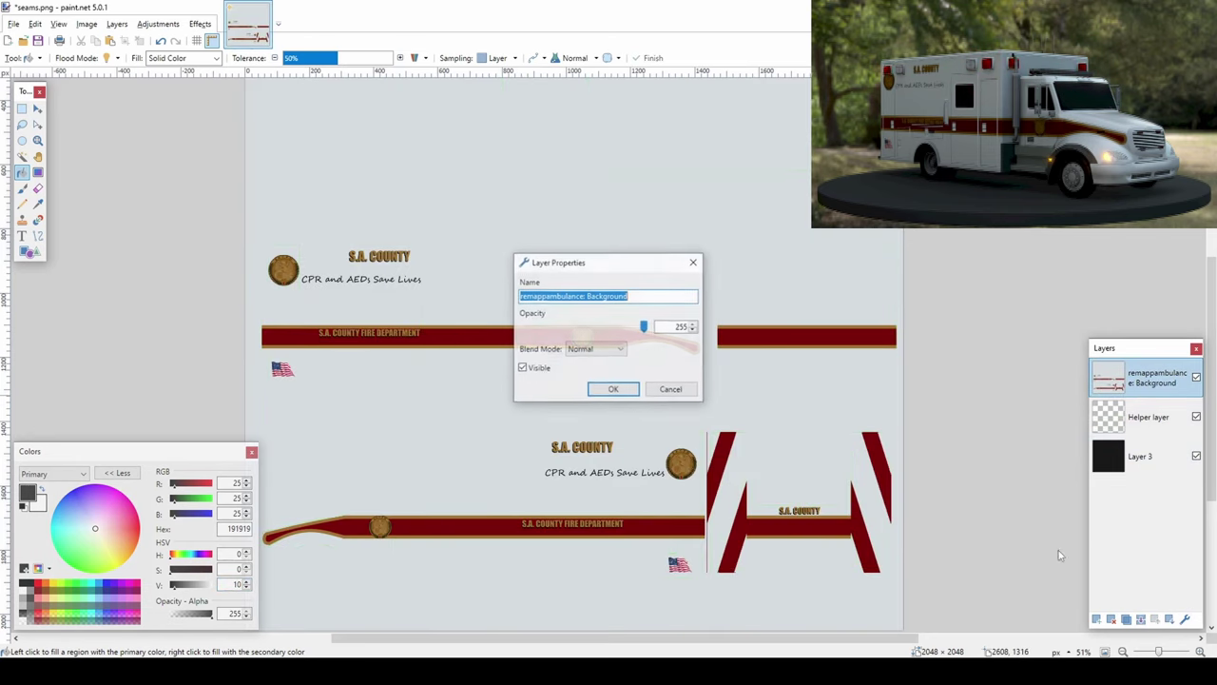
pyautogui.moveTo(645, 328); pyautogui.dragTo(547, 333)
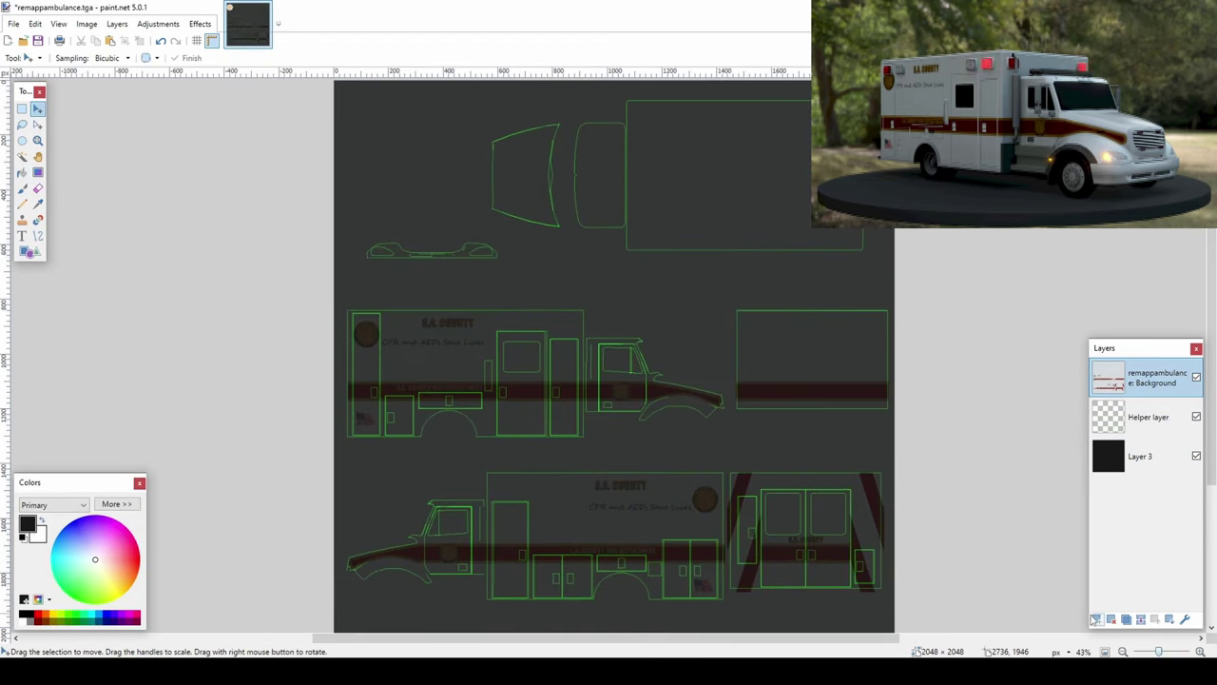
# Step: On a new top layer, draw a filled blue (0000FF) rectangle about 14 px high across the full texture along the upper side view
pyautogui.click(1094, 618)
pyautogui.click(36, 254)
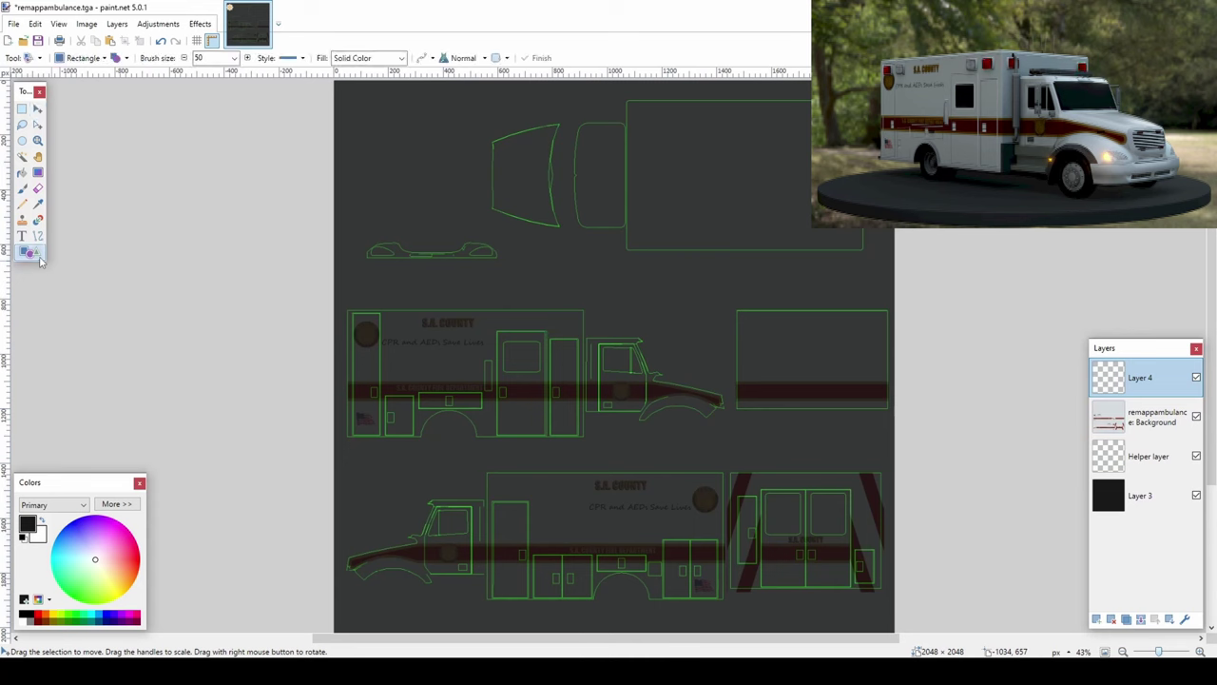
pyautogui.click(125, 58)
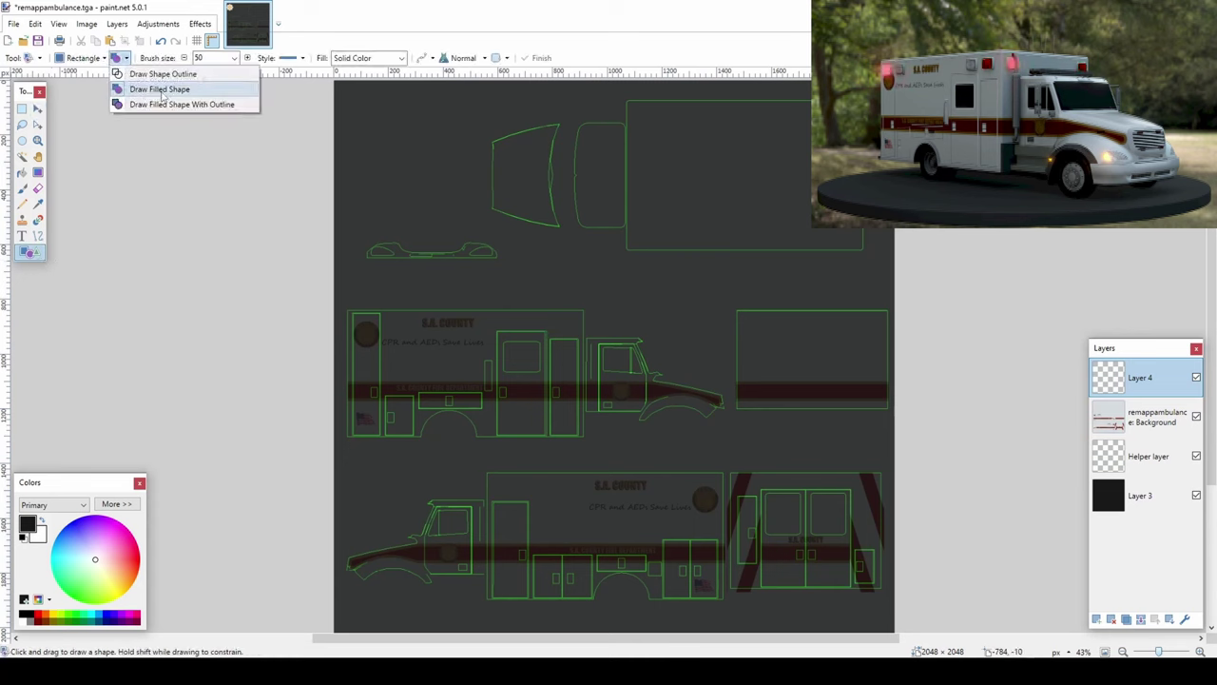
pyautogui.click(161, 90)
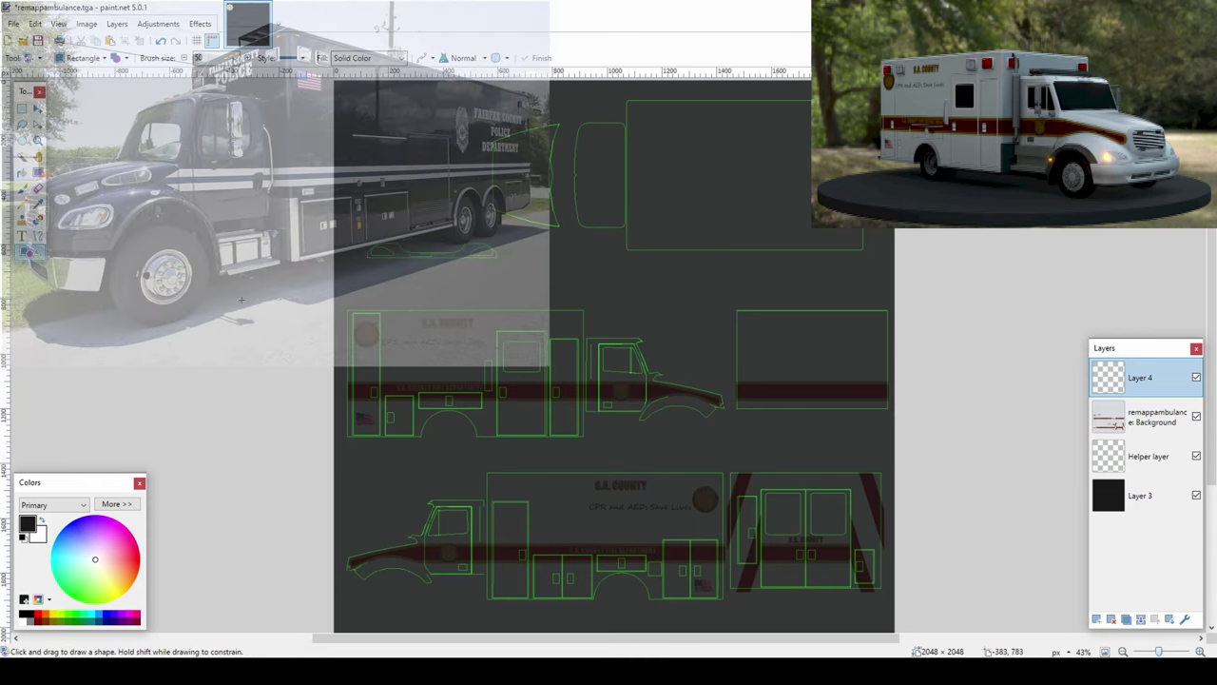
pyautogui.click(133, 505)
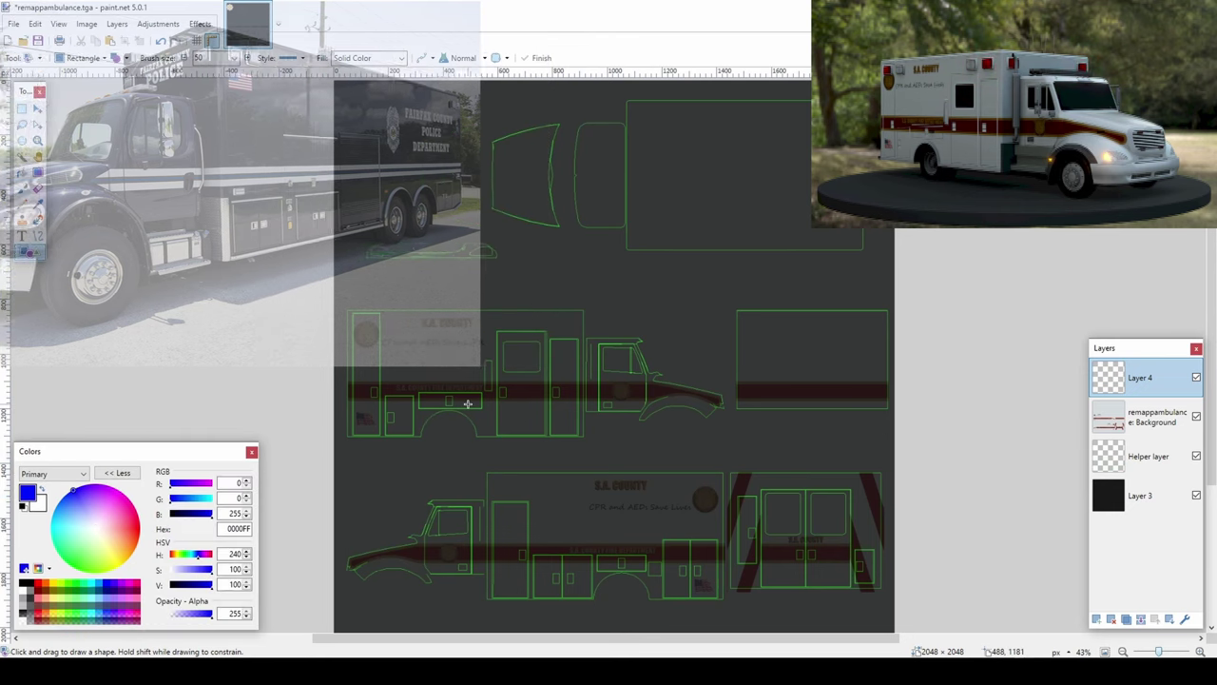
pyautogui.scroll(3, 231, 376)
pyautogui.moveTo(706, 374); pyautogui.dragTo(1215, 380)
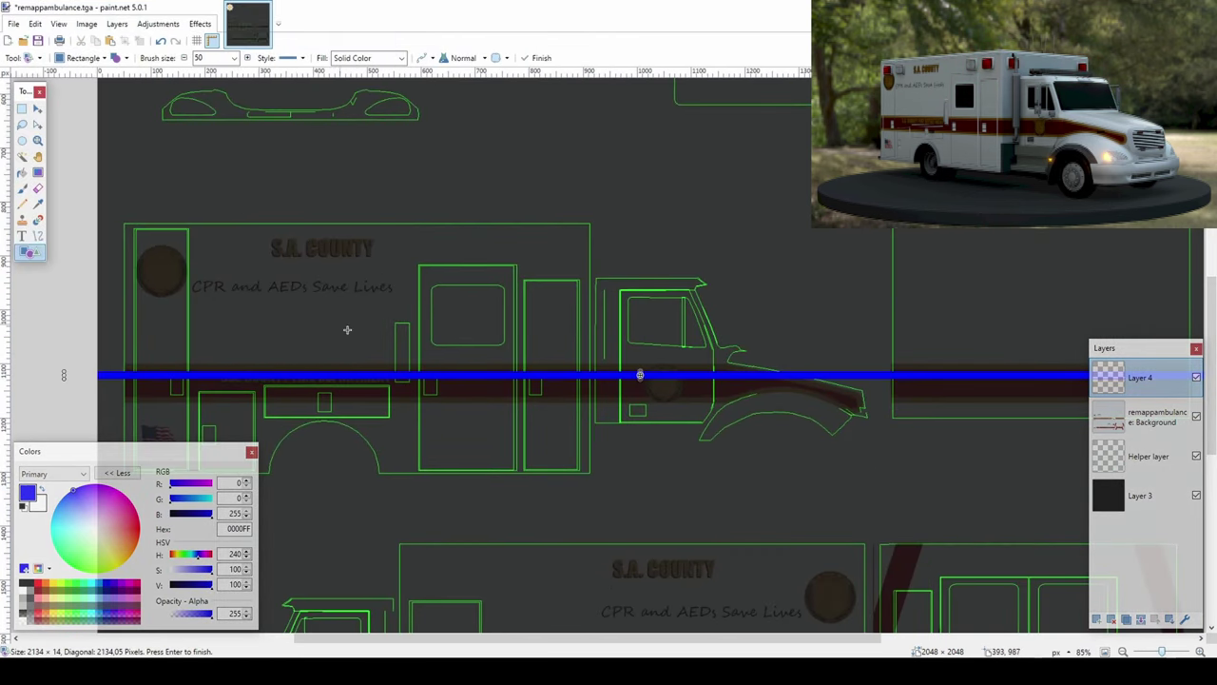
# Step: Darken the blue stripe to 0000CC by setting its brightness value to 80
pyautogui.scroll(5, 409, 371)
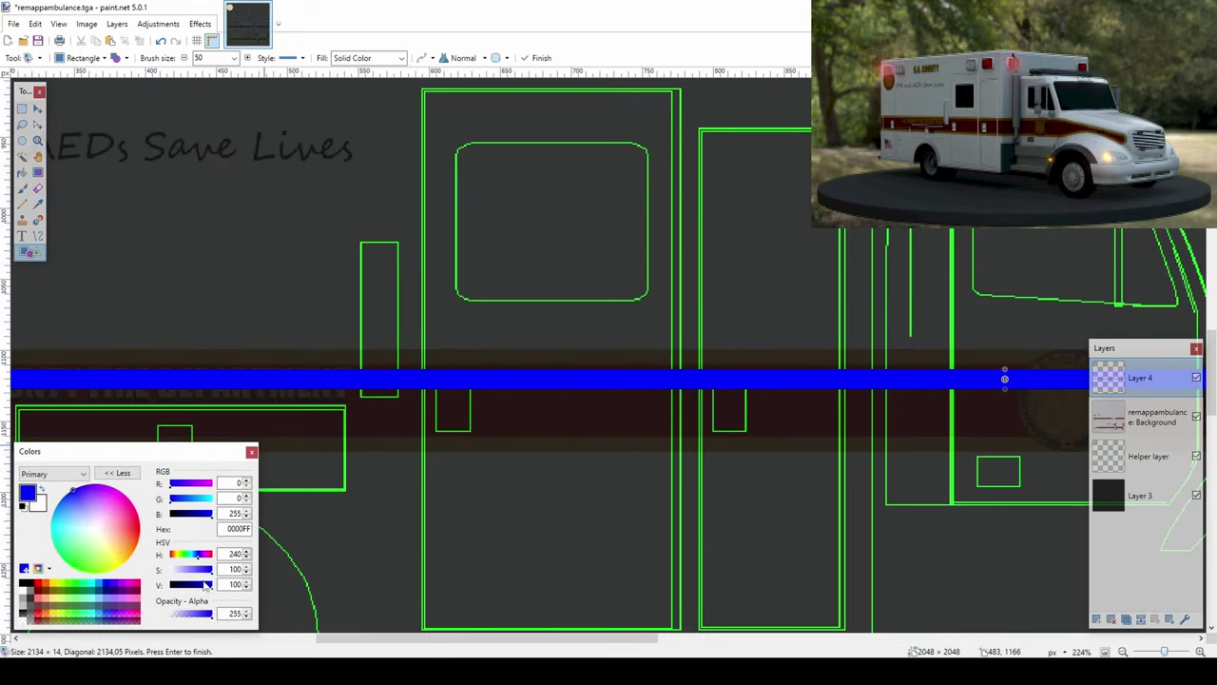
pyautogui.click(203, 584)
pyautogui.scroll(-3, 467, 280)
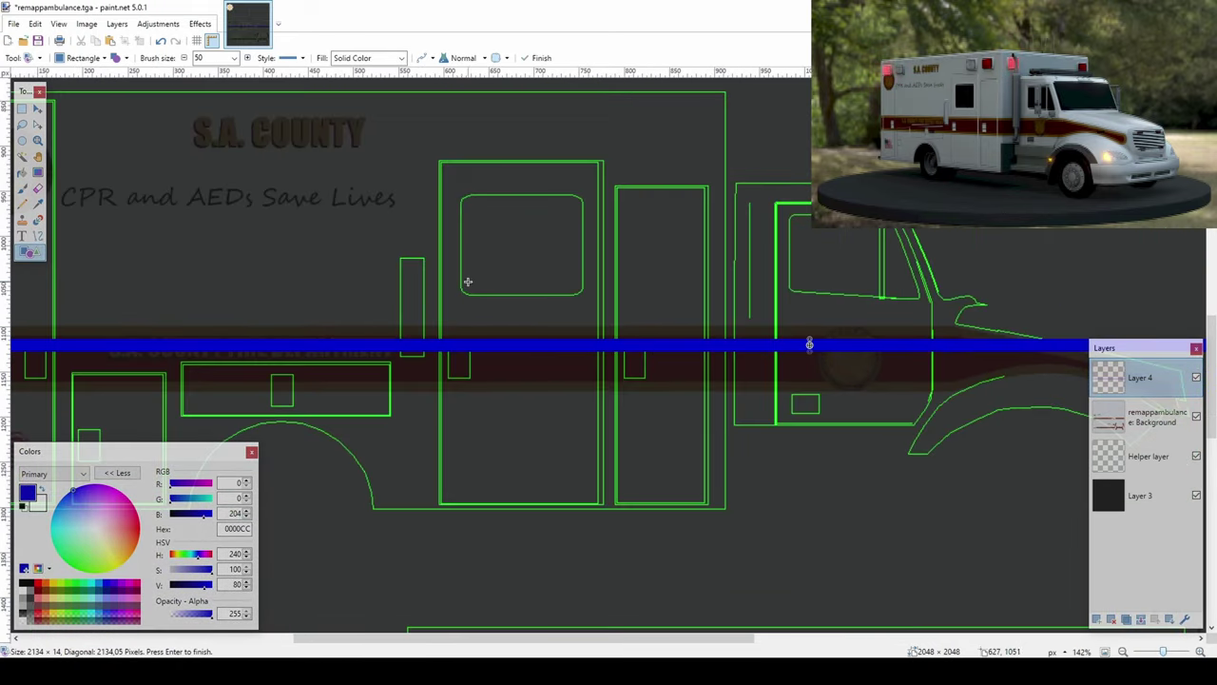
# Step: Shift the blue stripe slightly down so it runs across the door handles of the upper side view, and deselect it
pyautogui.click(37, 109)
pyautogui.hotkey('ctrl', 'a')
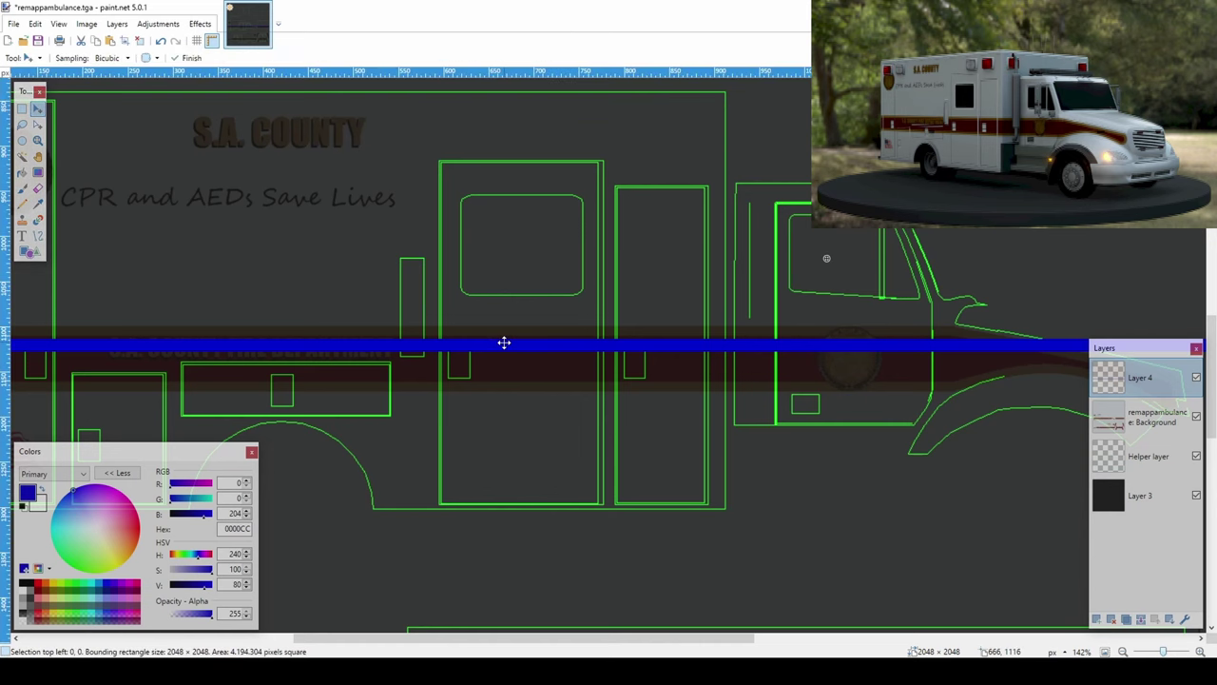
pyautogui.press('Down')
pyautogui.press('Down')
pyautogui.press('Down')
pyautogui.press('Down')
pyautogui.press('Down')
pyautogui.press('Down')
pyautogui.press('Down')
pyautogui.press('Down')
pyautogui.press('Down')
pyautogui.press('Down')
pyautogui.press('Down')
pyautogui.press('Down')
pyautogui.press('Down')
pyautogui.press('Down')
pyautogui.press('Up')
pyautogui.press('Up')
pyautogui.press('Up')
pyautogui.press('Up')
pyautogui.hotkey('ctrl', 'd')
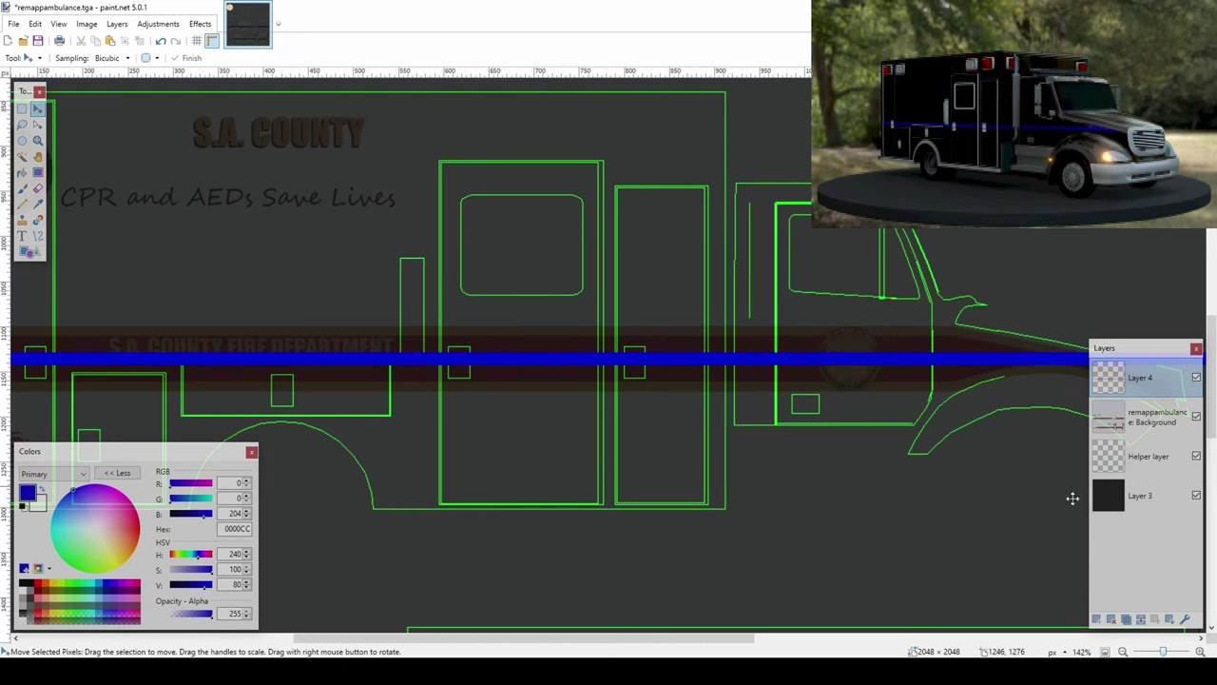
# Step: Duplicate the stripe layer and fill the lower copy's stripe with the dark grey 191919 sampled from Layer 3
pyautogui.click(1128, 620)
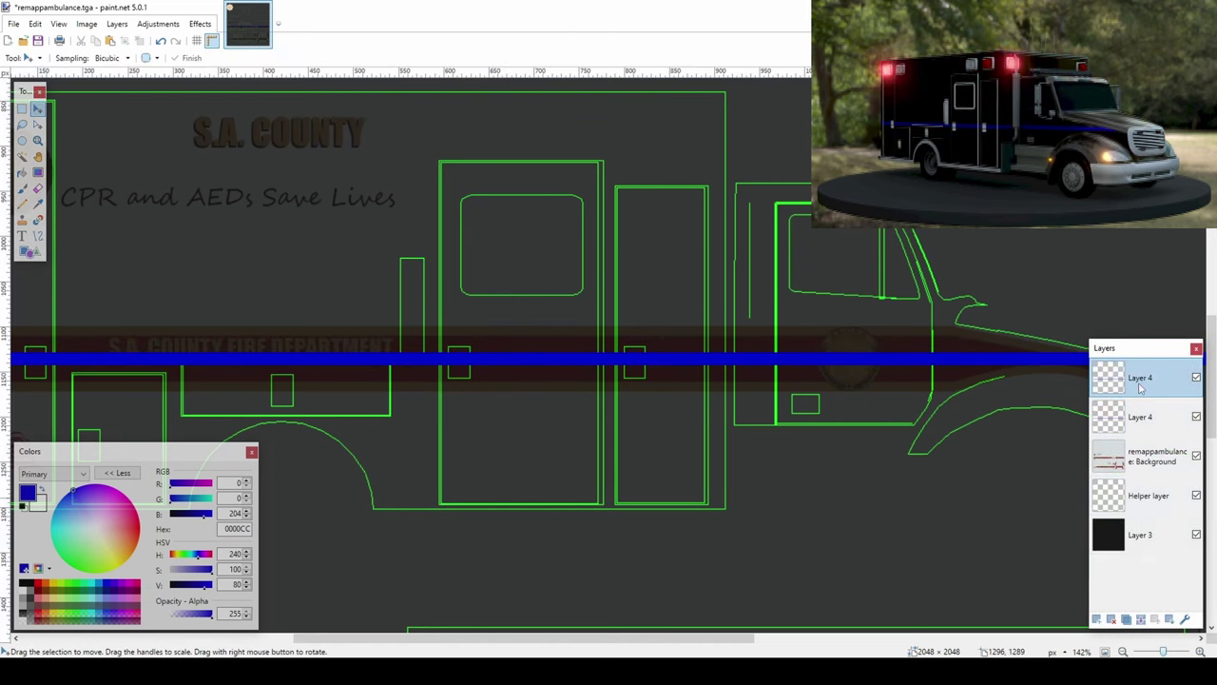
pyautogui.click(1148, 420)
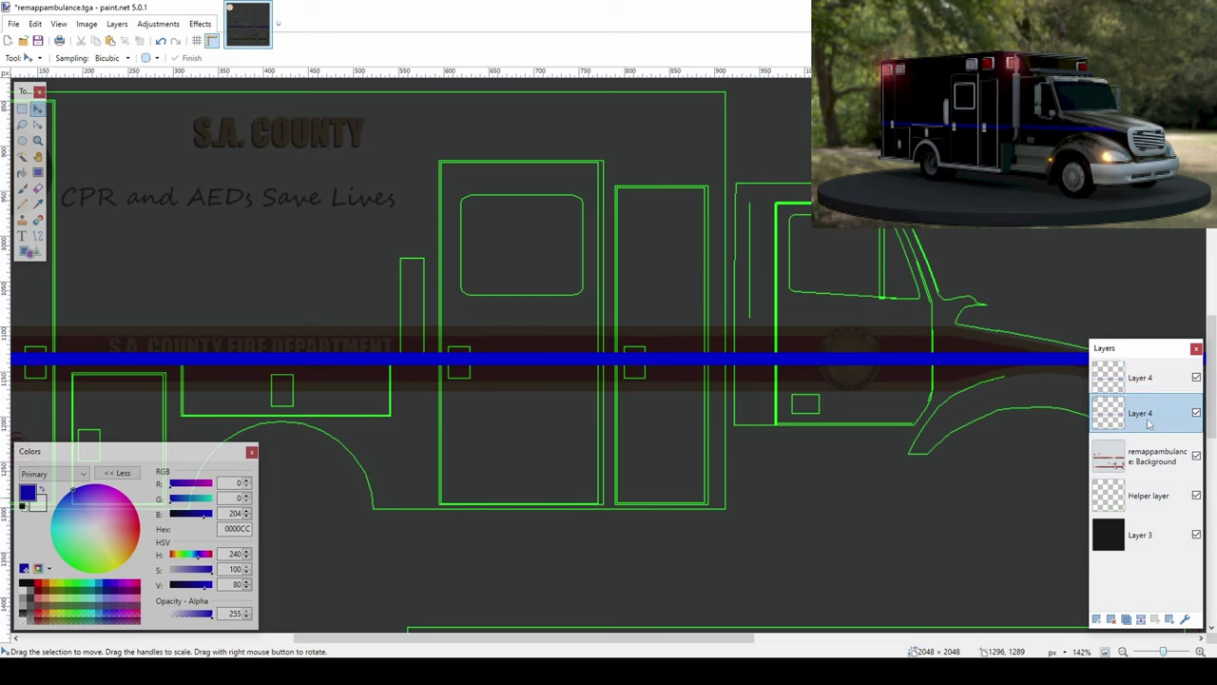
pyautogui.click(1141, 535)
pyautogui.press('k')
pyautogui.click(280, 279)
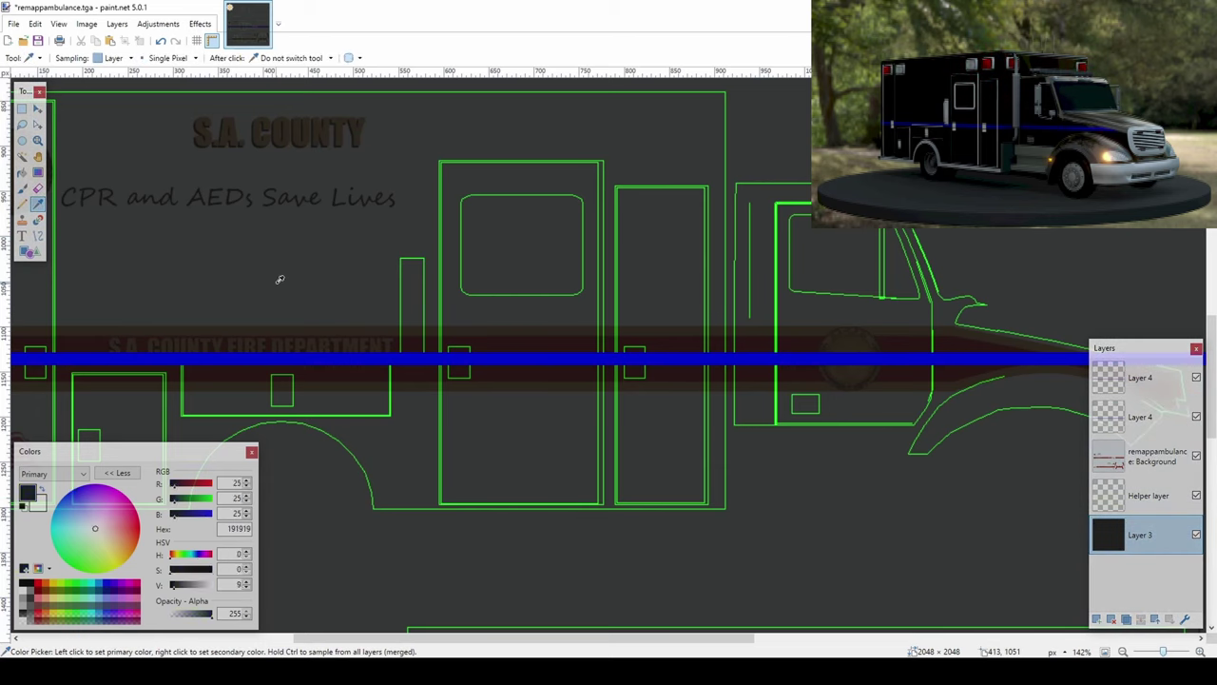
pyautogui.press('f')
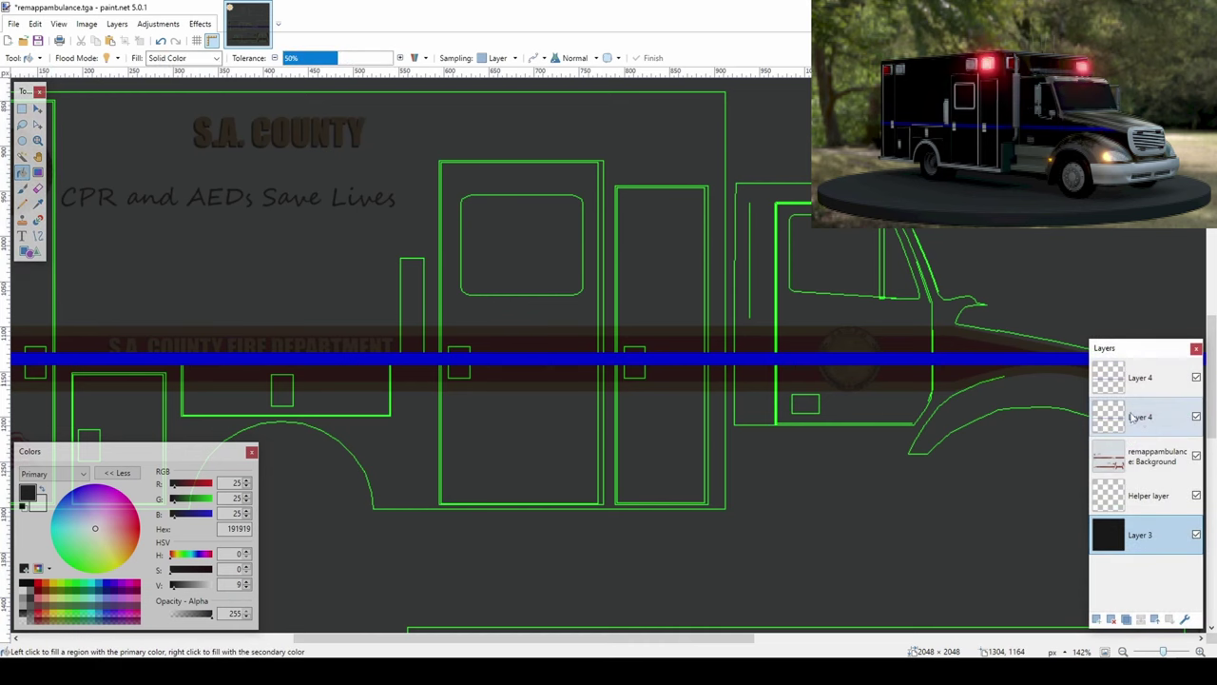
pyautogui.click(1141, 416)
pyautogui.click(634, 360)
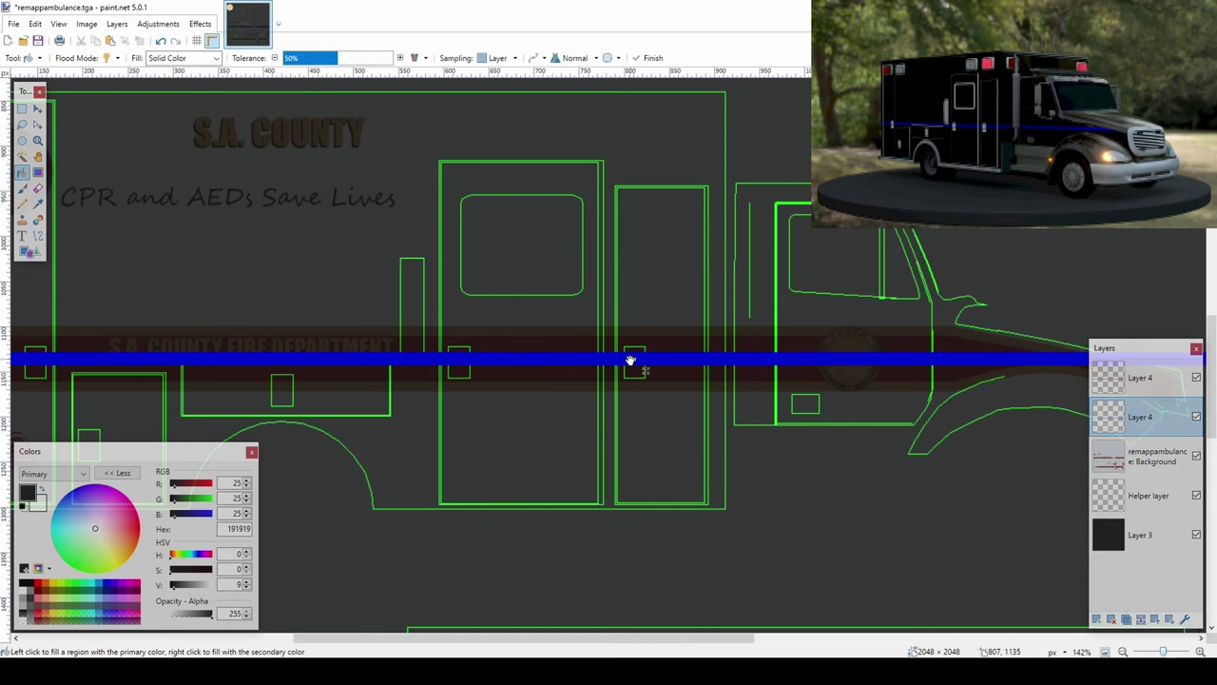
# Step: Select the dark stripe on the lower copy and stretch it 14 px below and 14 px above the blue stripe, to 42 px high
pyautogui.scroll(4, 629, 361)
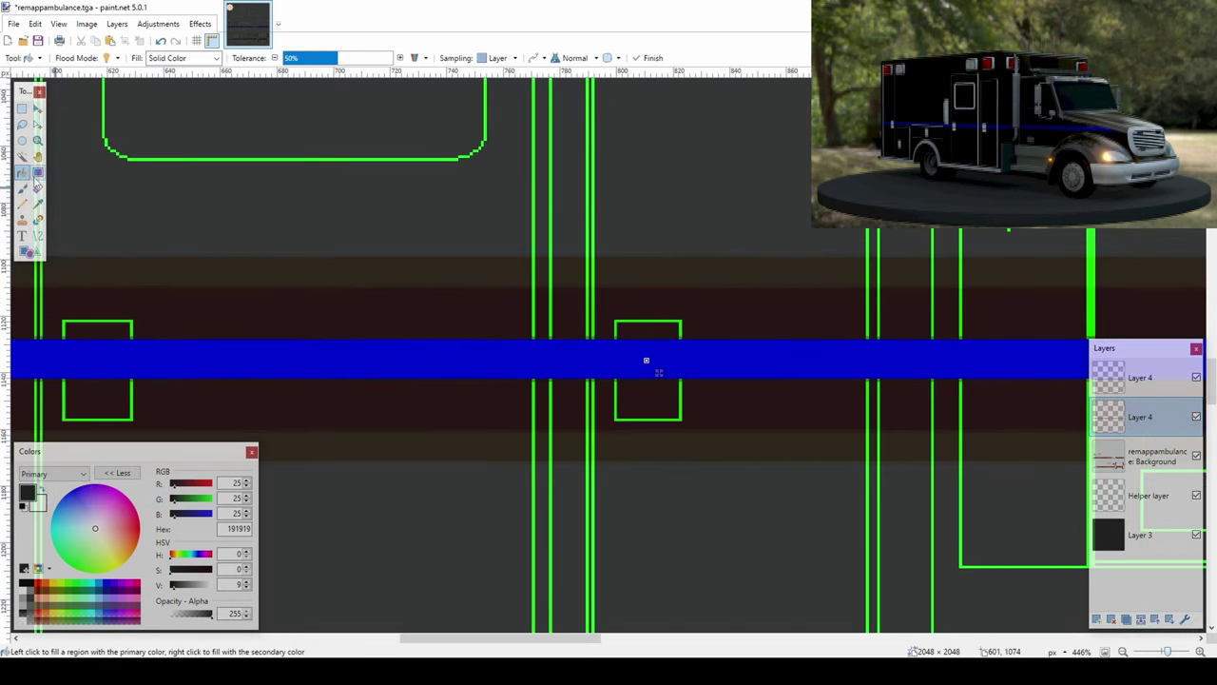
pyautogui.click(22, 156)
pyautogui.click(321, 352)
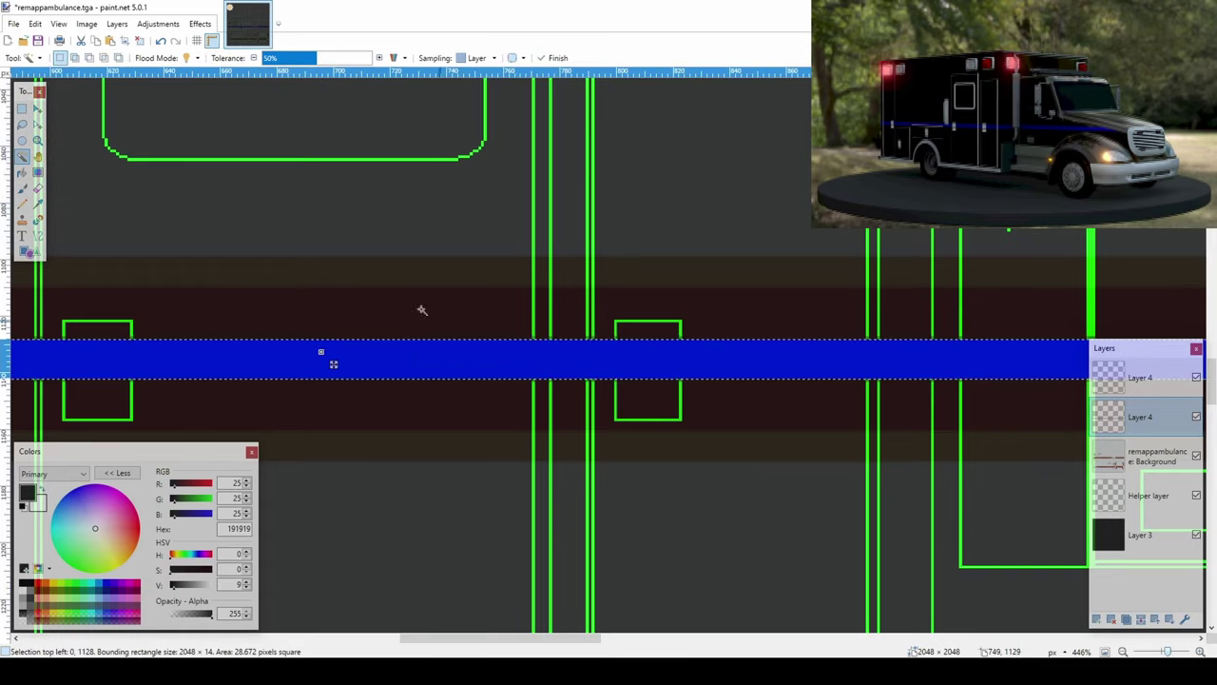
pyautogui.click(37, 108)
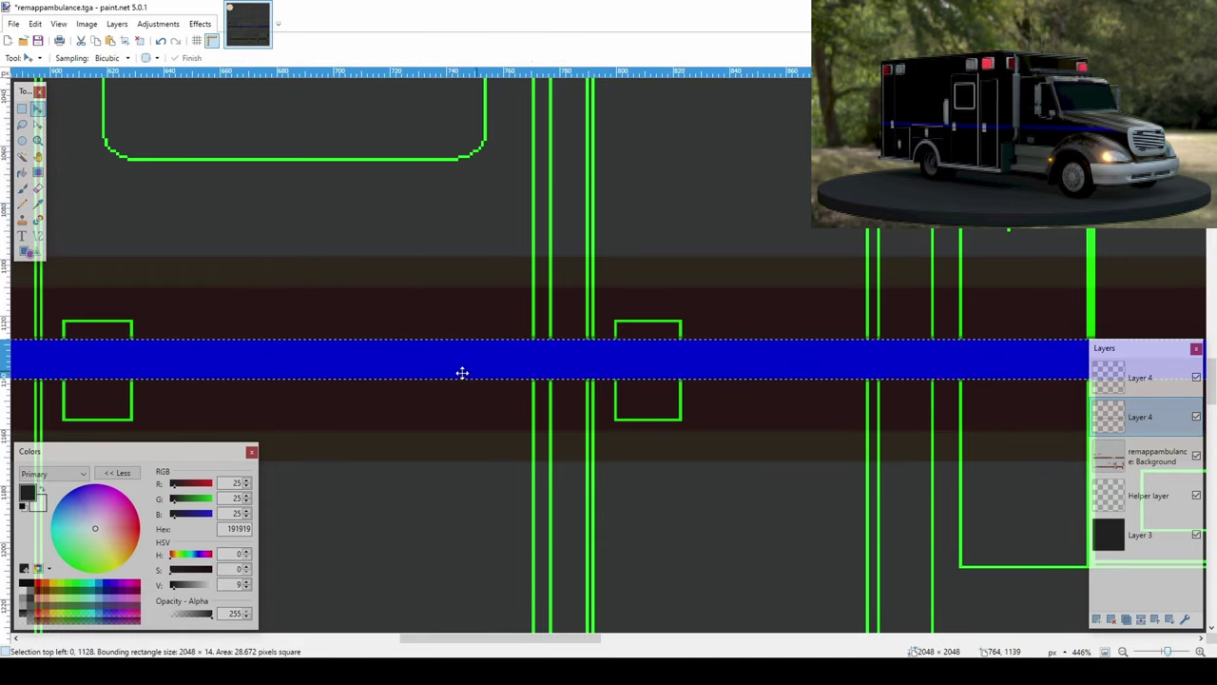
pyautogui.scroll(-4, 653, 375)
pyautogui.scroll(6, 688, 383)
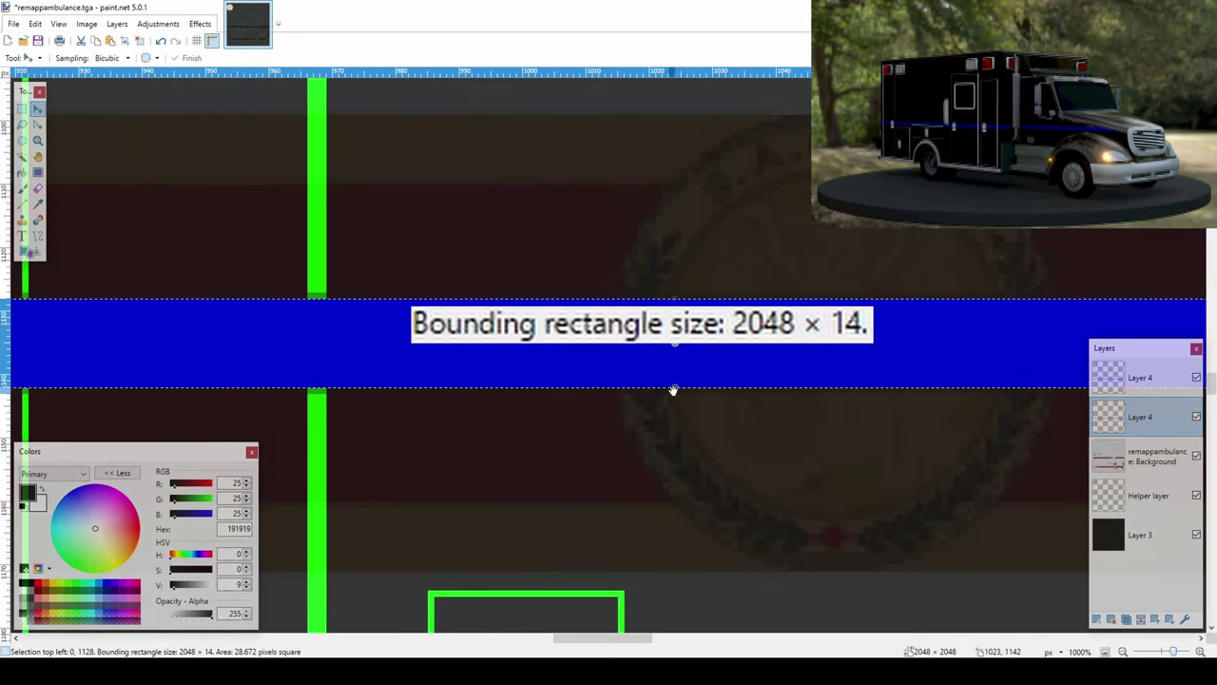
pyautogui.moveTo(673, 389); pyautogui.dragTo(674, 477)
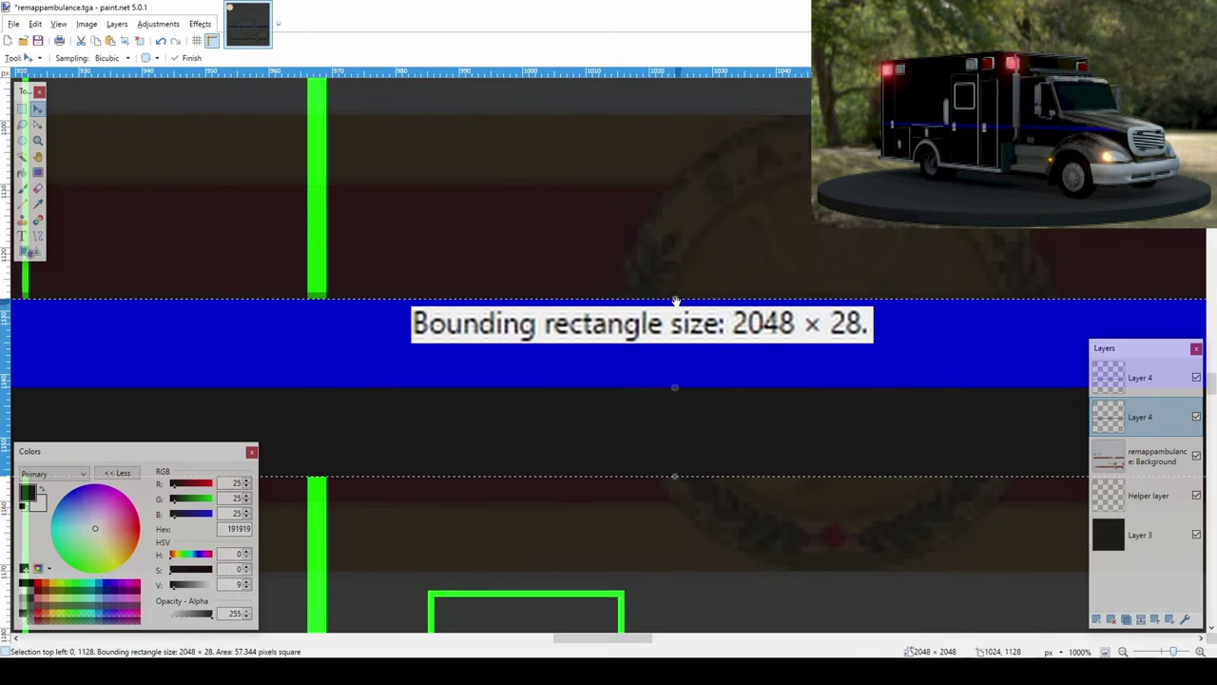
pyautogui.moveTo(676, 294); pyautogui.dragTo(675, 210)
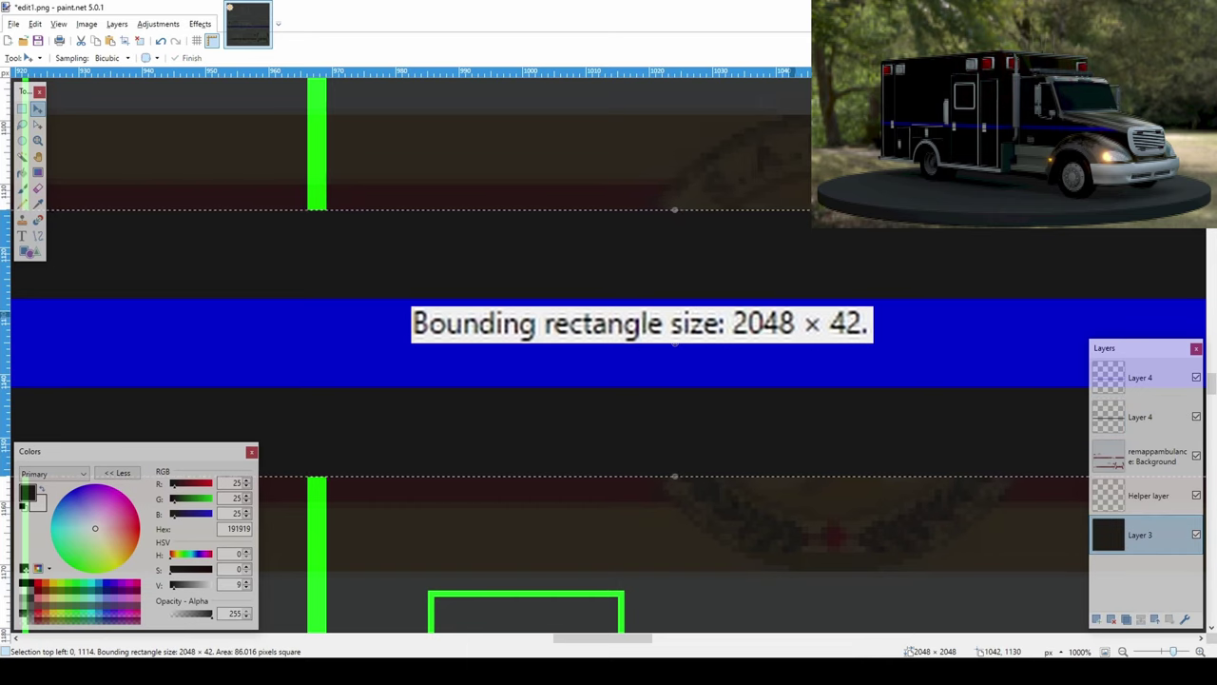
# Step: Duplicate the dark stripe's layer and fill the lower copy's stripe with white FFFFFF
pyautogui.click(1134, 413)
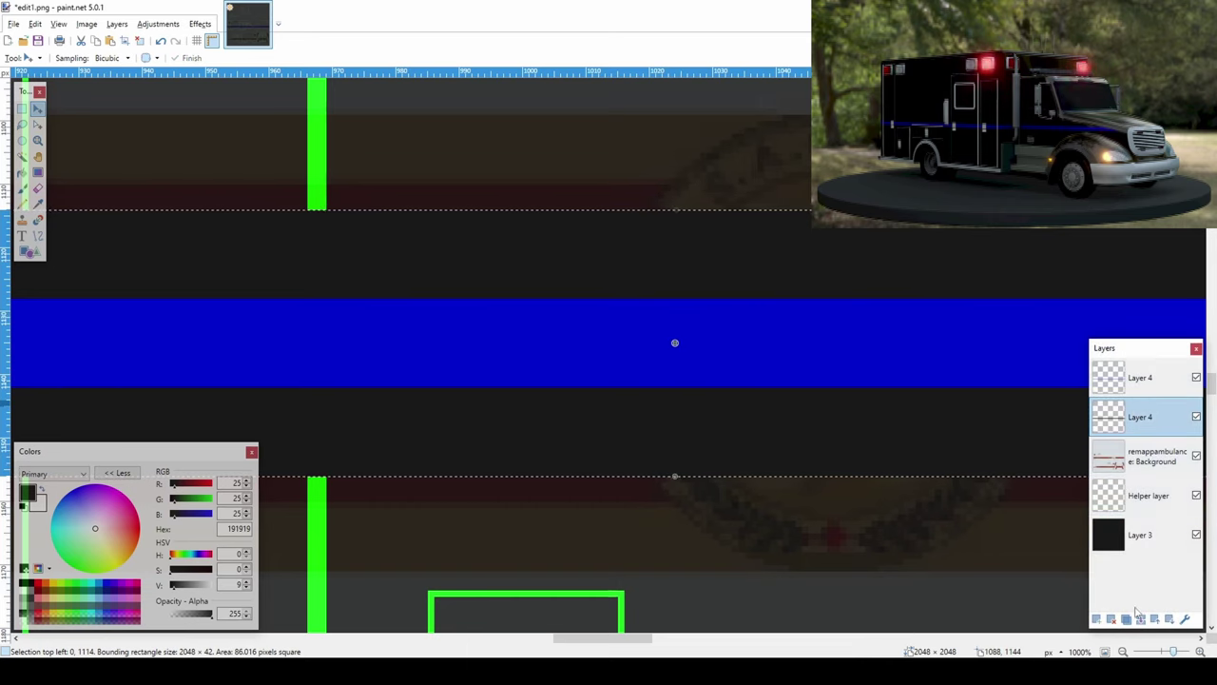
pyautogui.hotkey('ctrl', 'shift', 'd')
pyautogui.click(1154, 442)
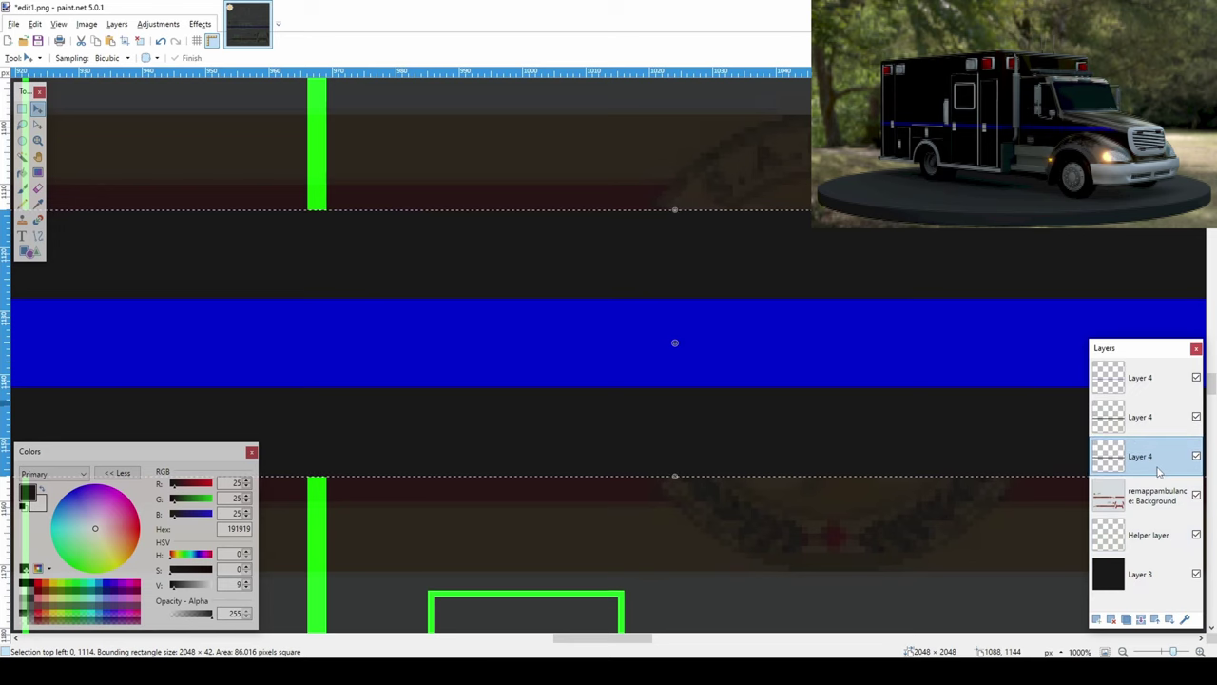
pyautogui.press('x')
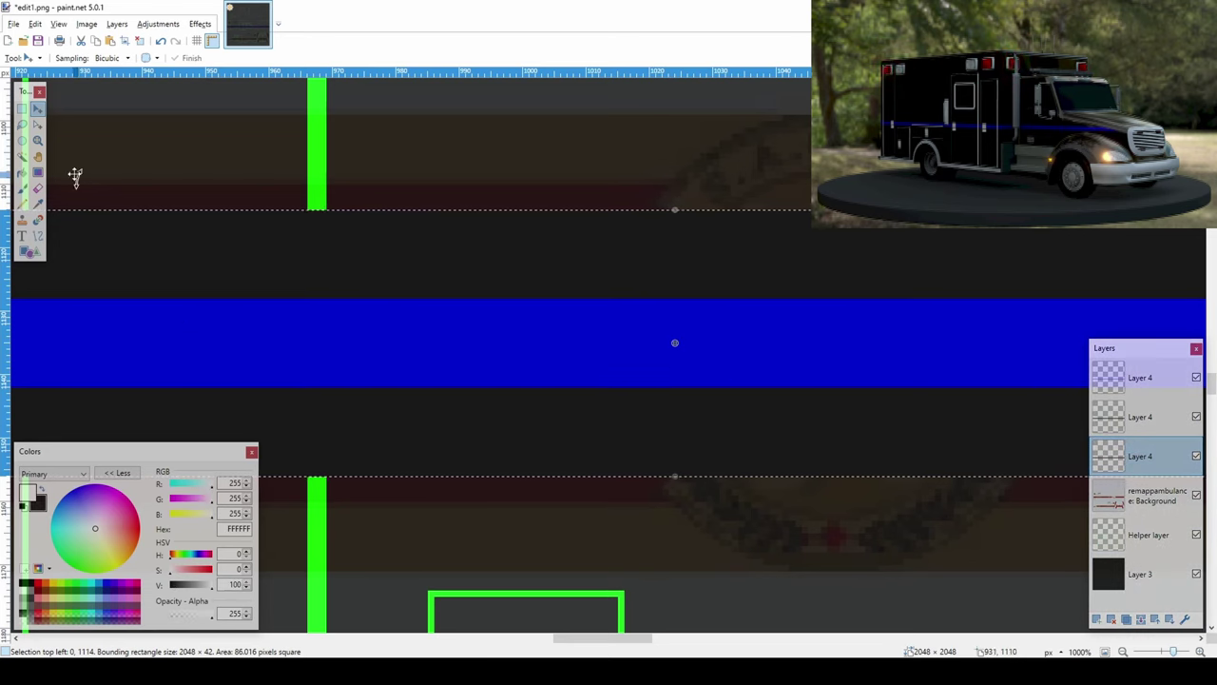
pyautogui.click(22, 172)
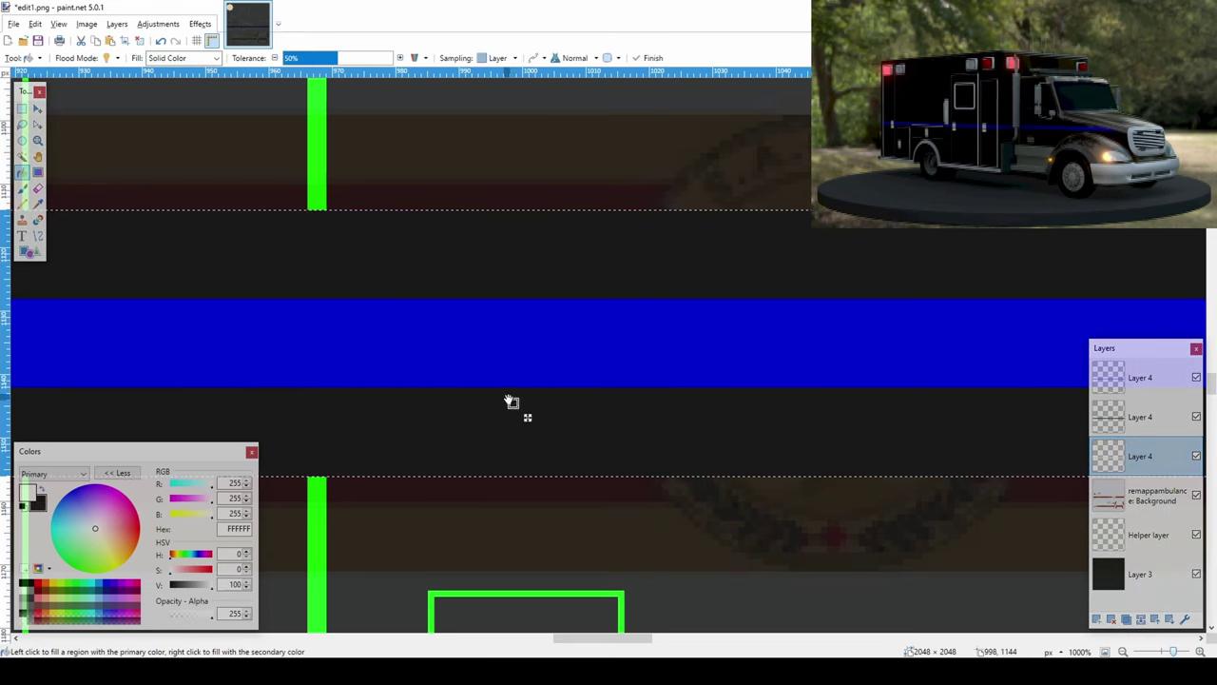
# Step: Stretch the white stripe 20 px above and 20 px below the dark stripe, to 82 px high
pyautogui.click(37, 108)
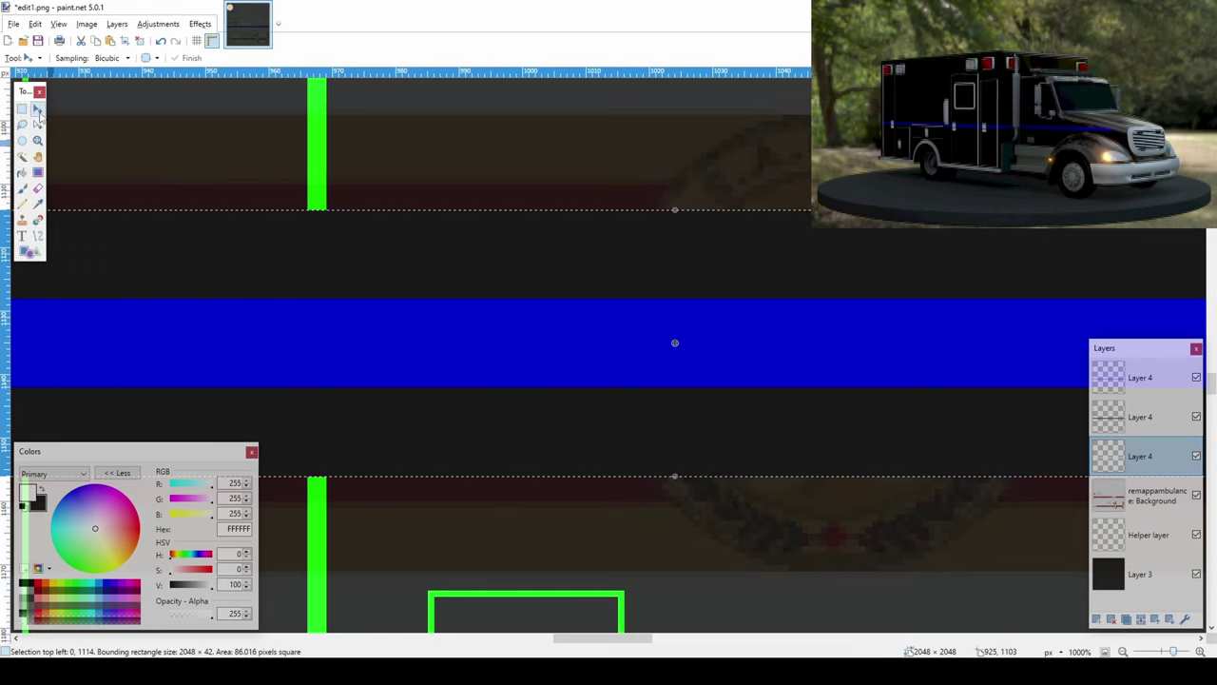
pyautogui.moveTo(685, 477); pyautogui.dragTo(683, 604)
pyautogui.moveTo(677, 216); pyautogui.dragTo(699, 87)
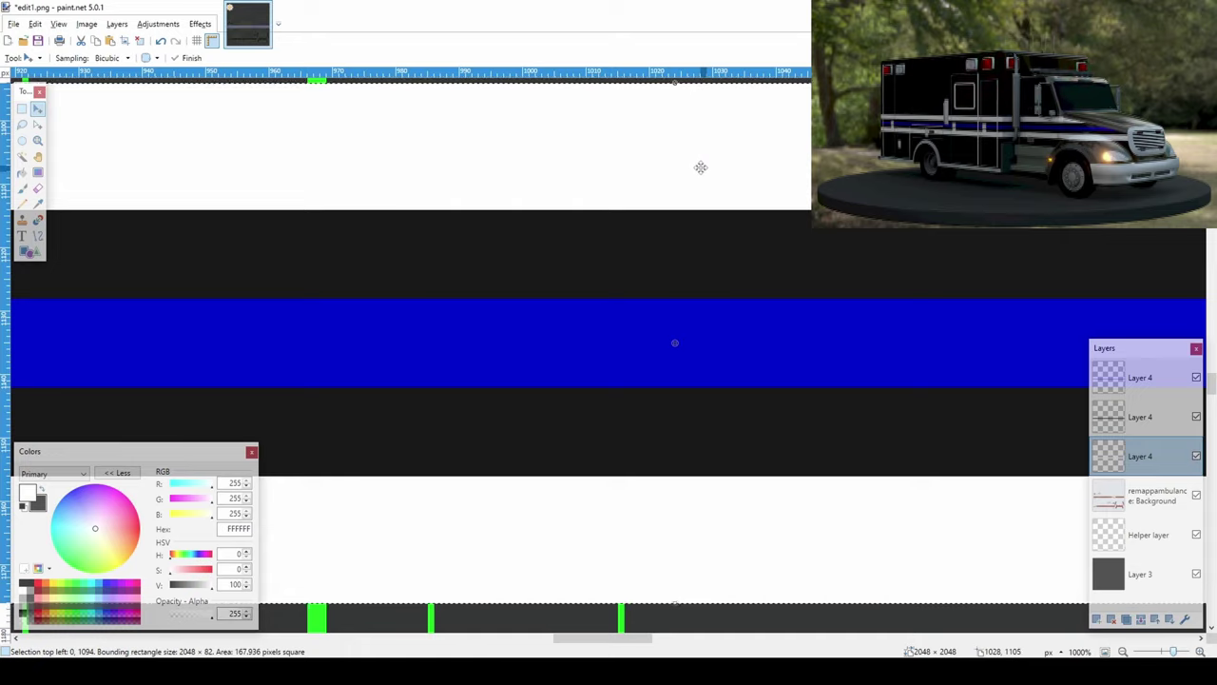
pyautogui.scroll(-6, 658, 255)
pyautogui.scroll(-4, 585, 293)
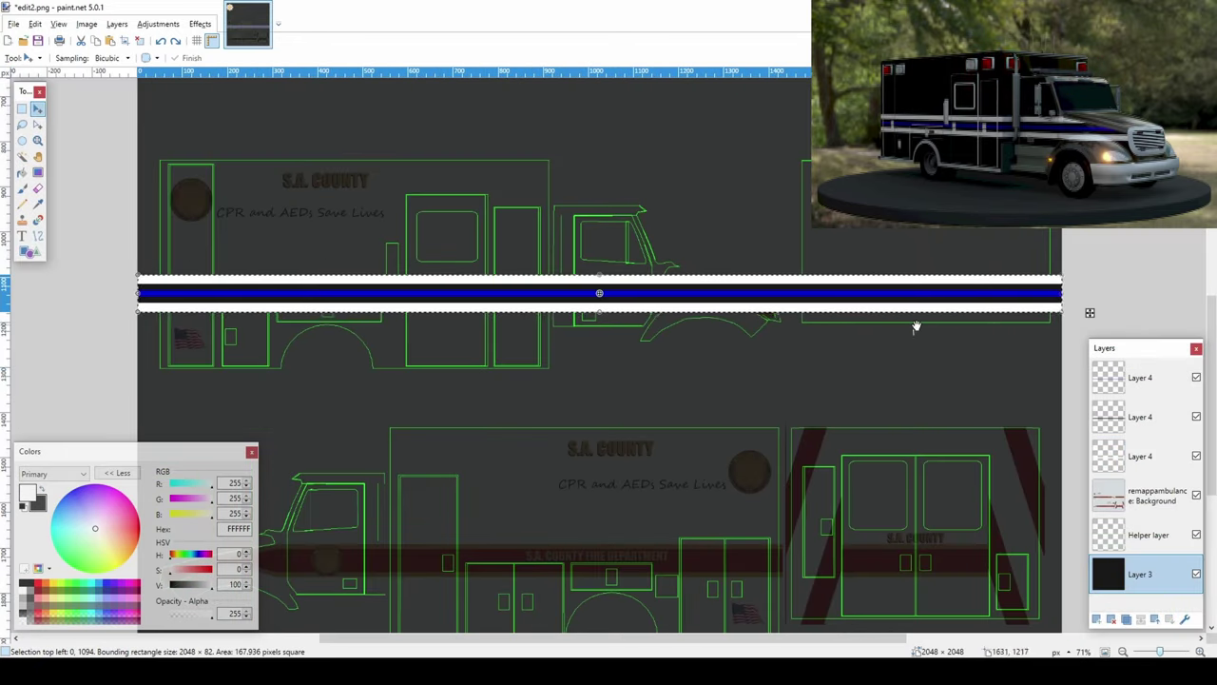
# Step: Merge the blue, dark grey and white stripe layers into a single layer
pyautogui.click(1139, 378)
pyautogui.click(1142, 619)
pyautogui.click(1141, 619)
# Step: Duplicate the merged stripe layer and move the copy down so it runs across the lower side view
pyautogui.click(1127, 620)
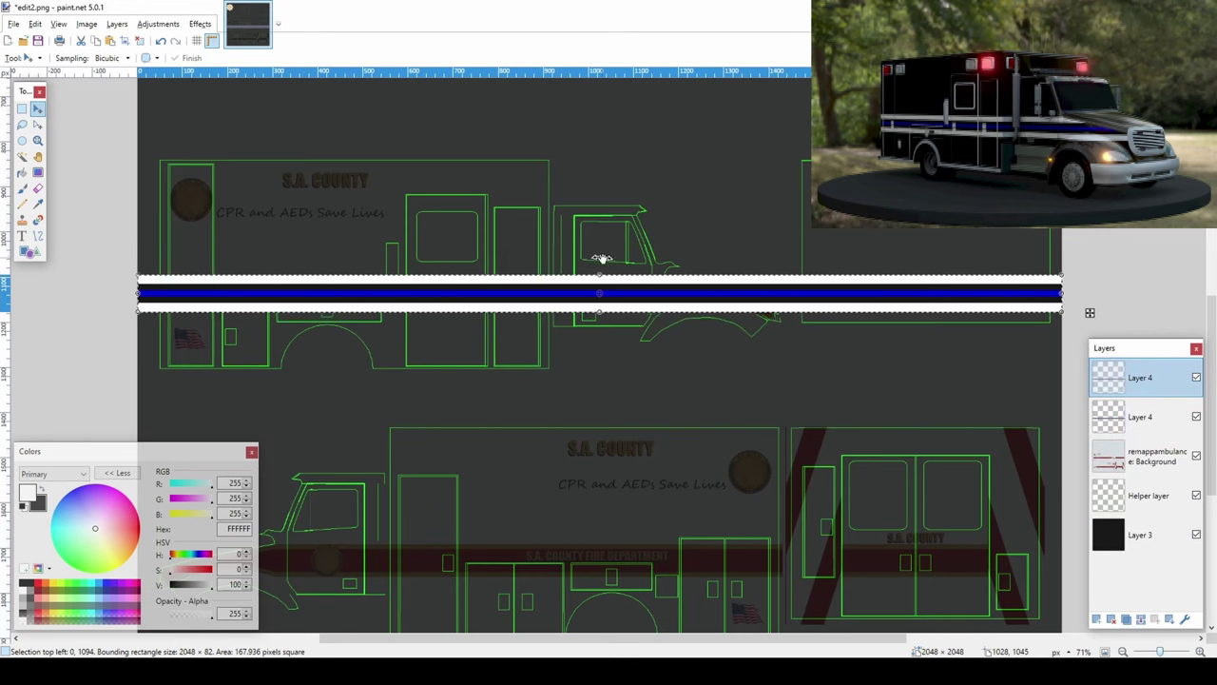
pyautogui.hotkey('ctrl', 'Down')
pyautogui.hotkey('ctrl', 'Down')
pyautogui.hotkey('ctrl', 'Down')
pyautogui.hotkey('ctrl', 'Down')
pyautogui.hotkey('ctrl', 'Down')
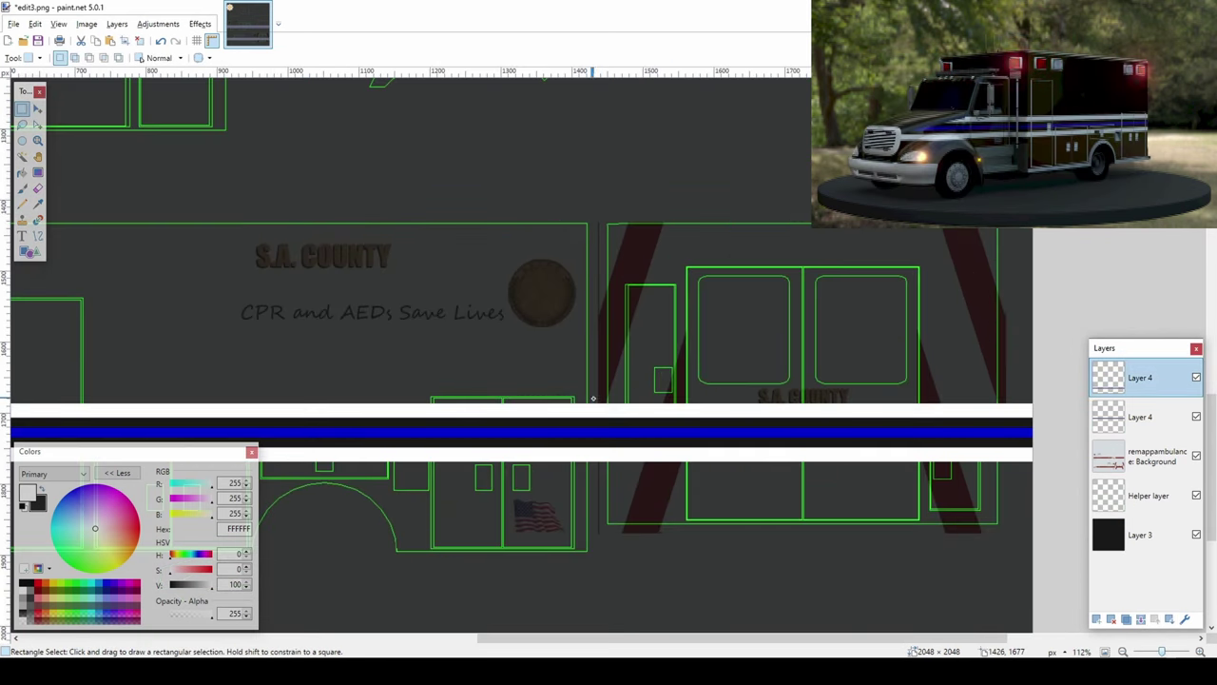
# Step: Erase the parts of both stripes that extend past the side views over the rear view and the front panel
pyautogui.moveTo(596, 394); pyautogui.dragTo(1042, 483)
pyautogui.press('Delete')
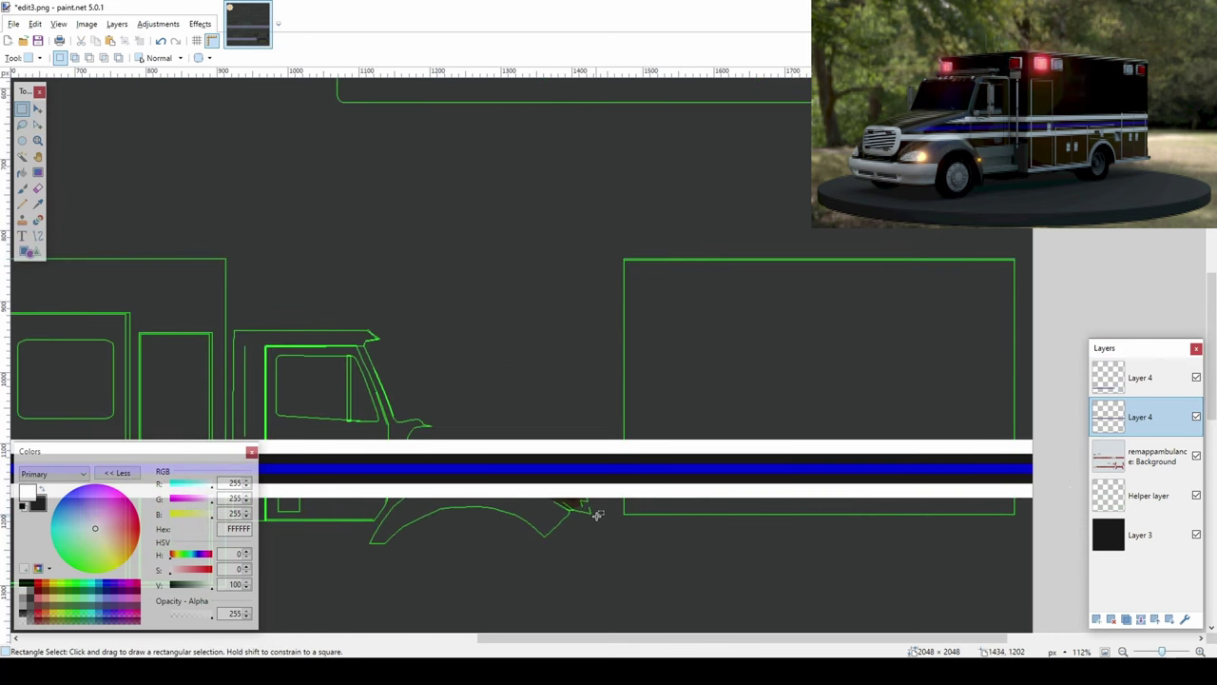
pyautogui.moveTo(598, 515); pyautogui.dragTo(1041, 351)
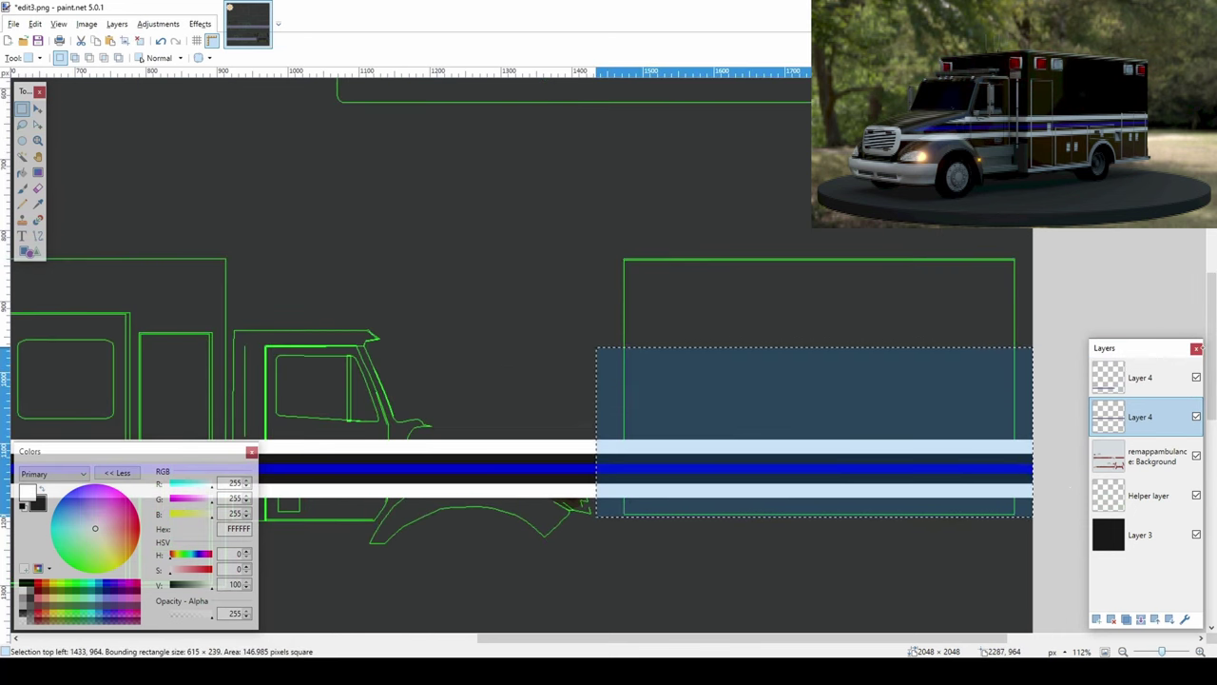
pyautogui.press('Delete')
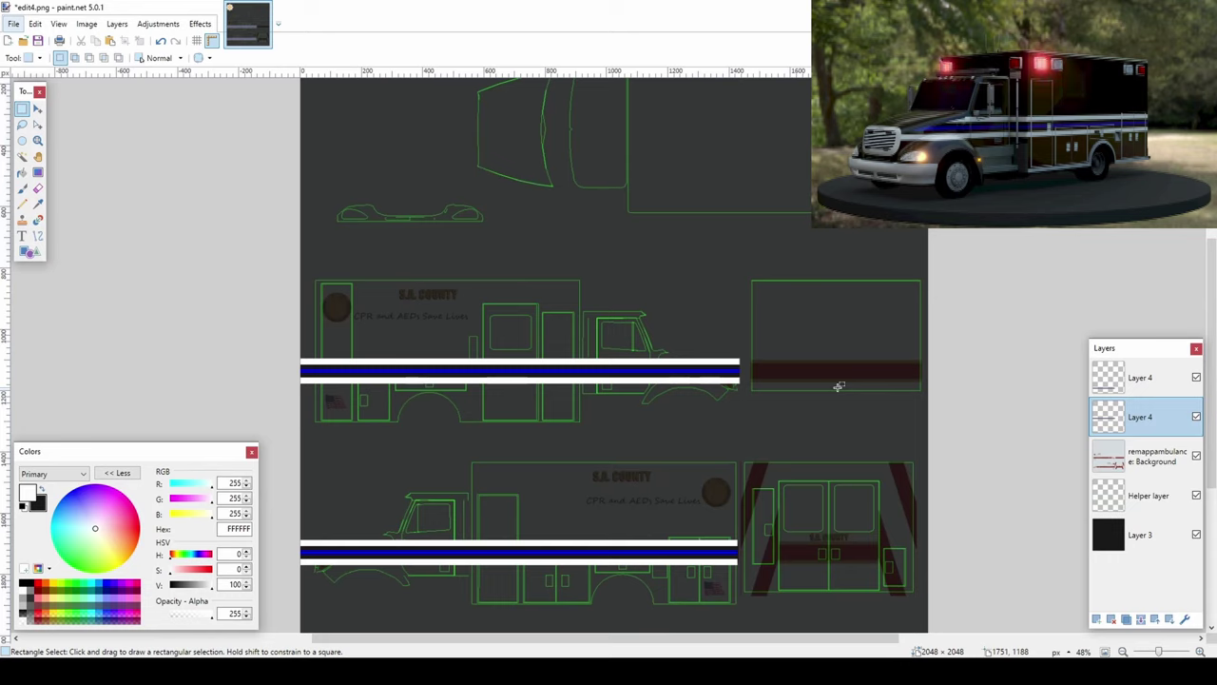
# Step: Duplicate the upper stripe layer and shift the copy right so it covers the front panel outline
pyautogui.click(1127, 619)
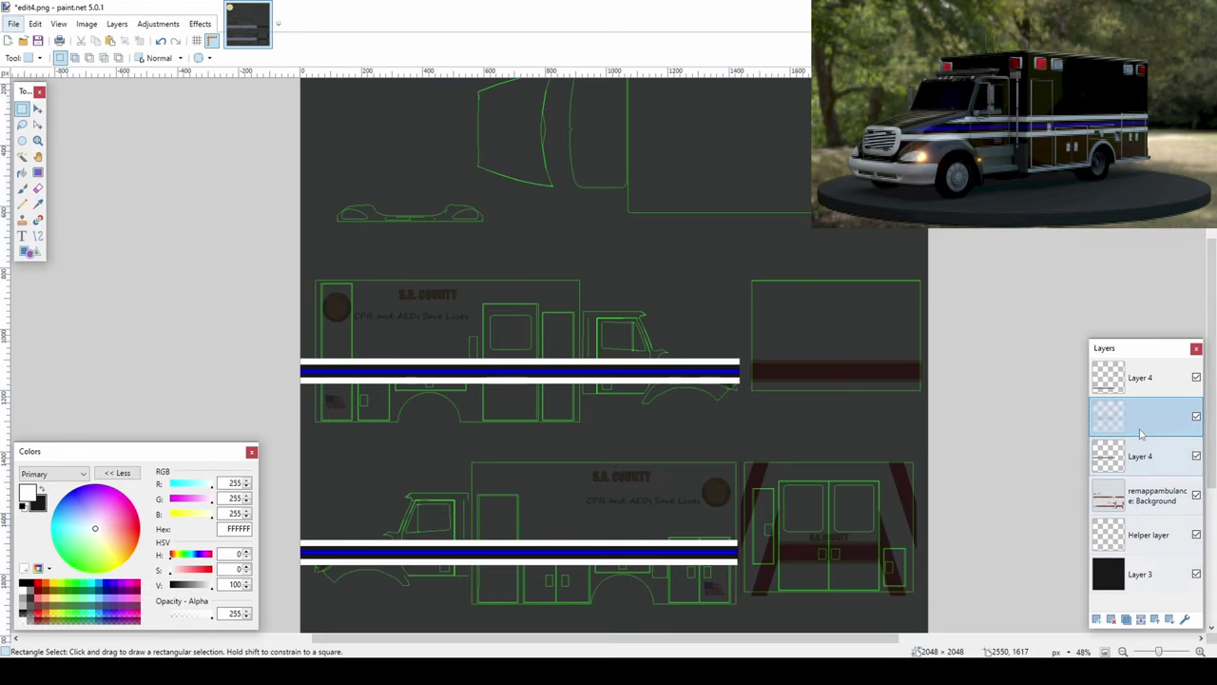
pyautogui.click(37, 108)
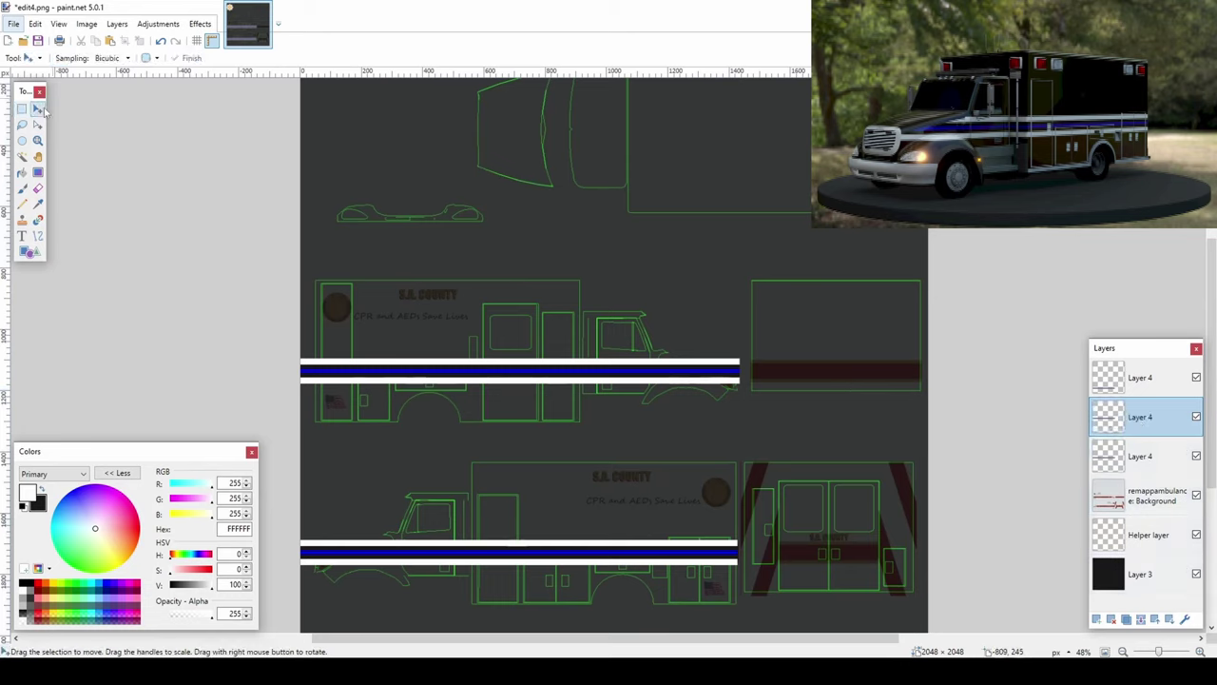
pyautogui.hotkey('ctrl', 'a')
pyautogui.moveTo(470, 315); pyautogui.dragTo(650, 314)
# Step: Trim the copied stripe at both ends to the width of the front panel outline
pyautogui.click(22, 108)
pyautogui.moveTo(453, 287); pyautogui.dragTo(744, 413)
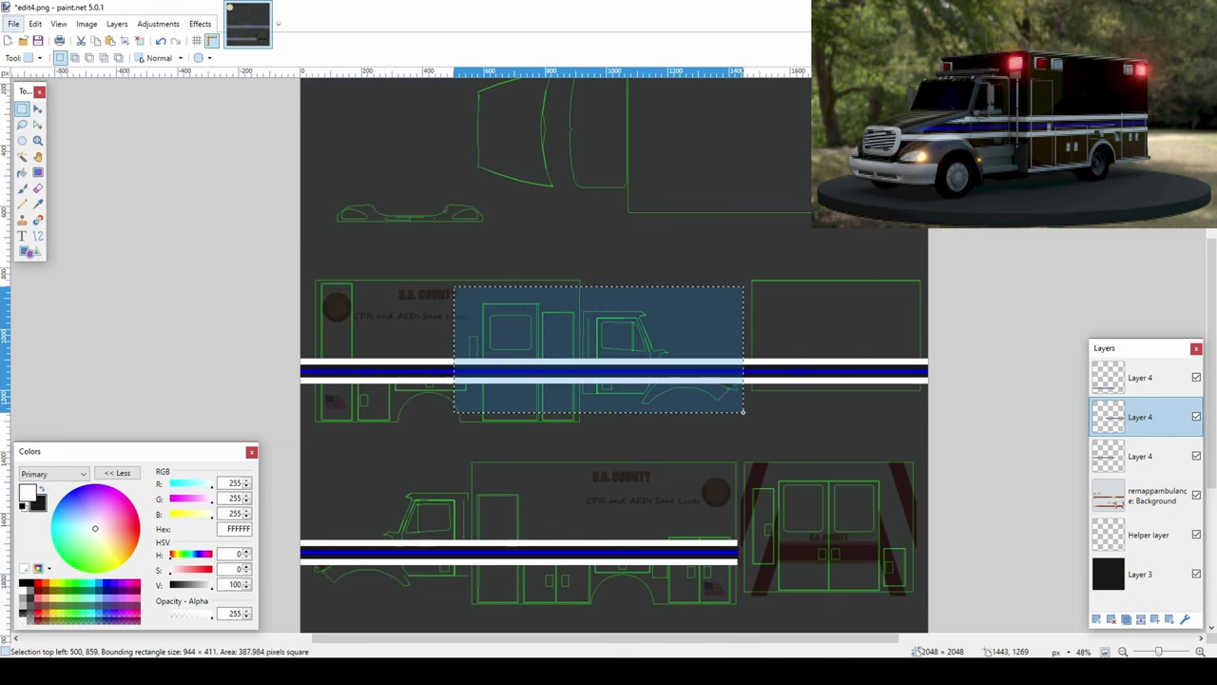
pyautogui.press('Delete')
pyautogui.scroll(5, 760, 367)
pyautogui.moveTo(683, 336); pyautogui.dragTo(720, 425)
pyautogui.press('Delete')
pyautogui.moveTo(849, 311); pyautogui.dragTo(815, 432)
pyautogui.press('Delete')
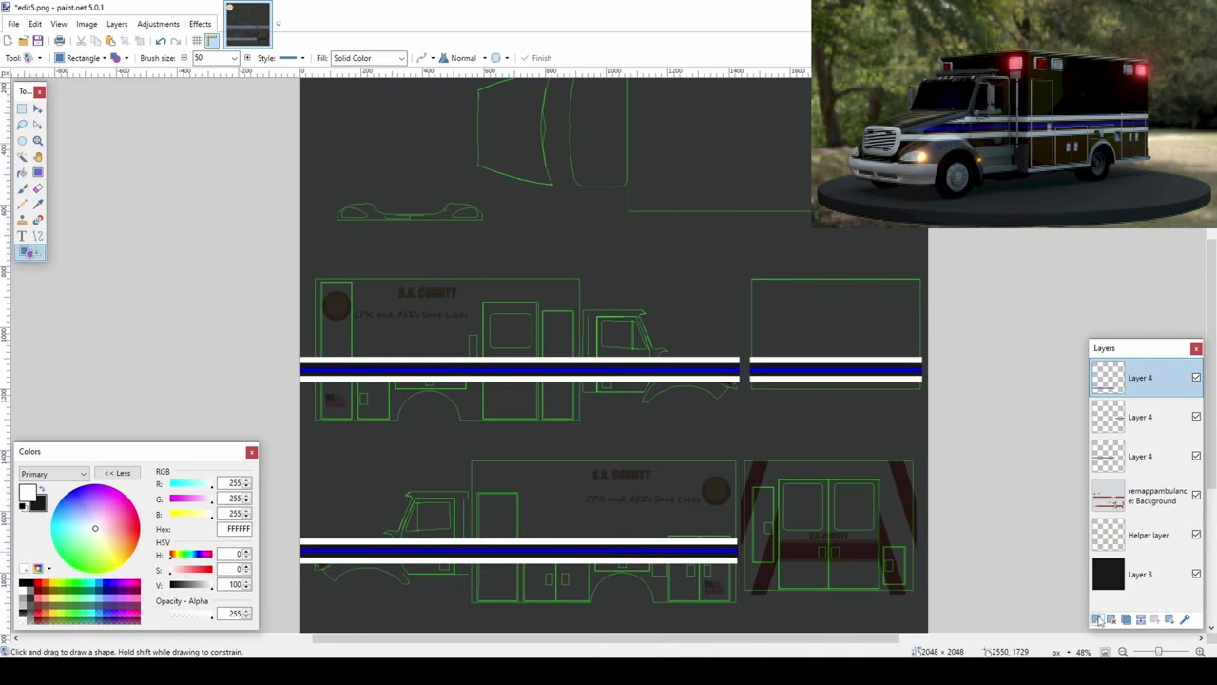
# Step: Draw a white 1540 × 39 px rectangle on a new layer and rotate it into a steep diagonal across the rear view
pyautogui.hotkey('ctrl', 'shift', 'n')
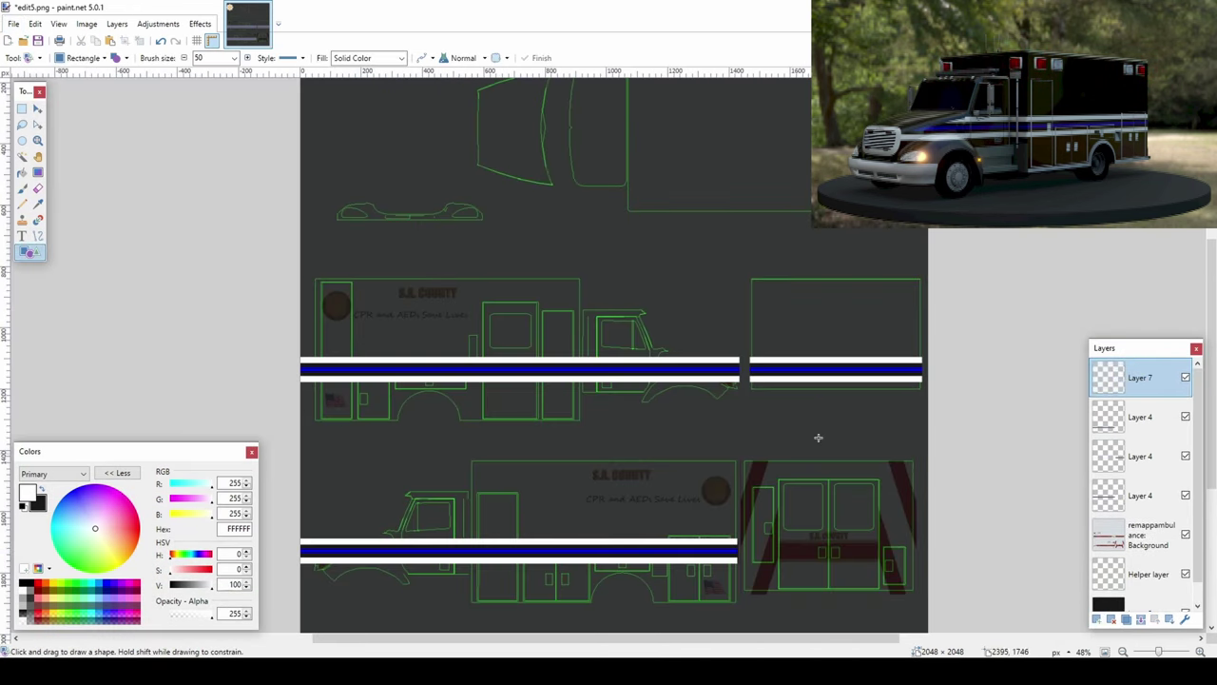
pyautogui.click(130, 476)
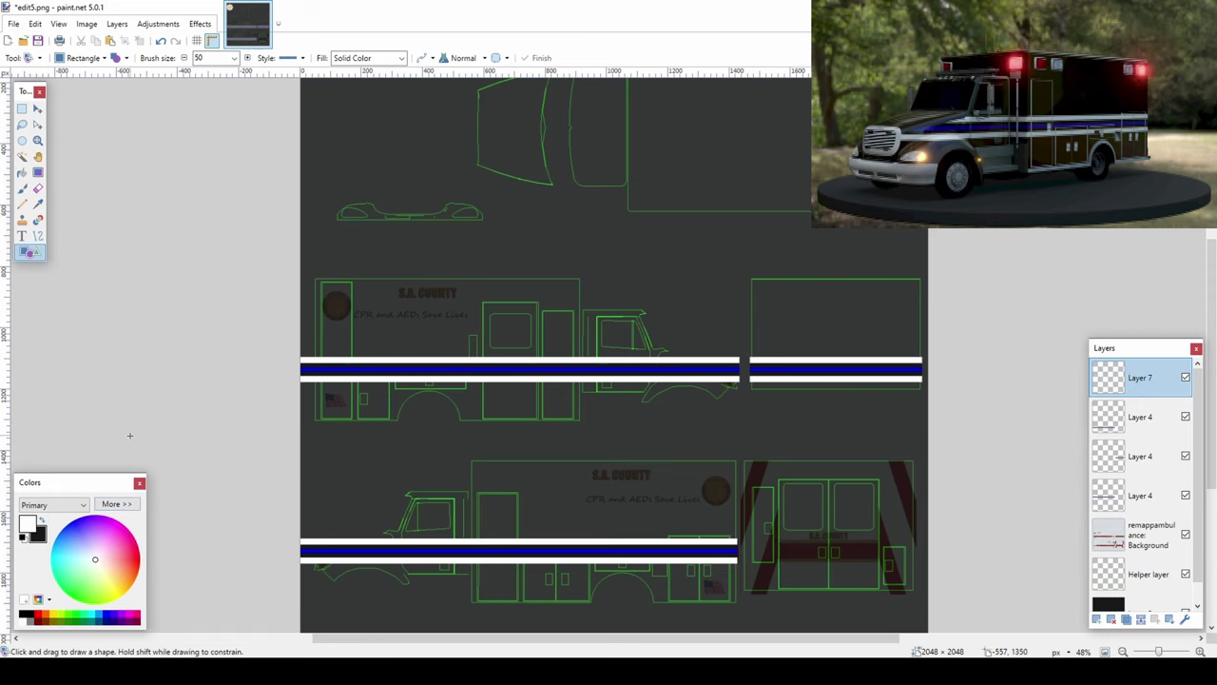
pyautogui.moveTo(384, 240); pyautogui.dragTo(472, 256)
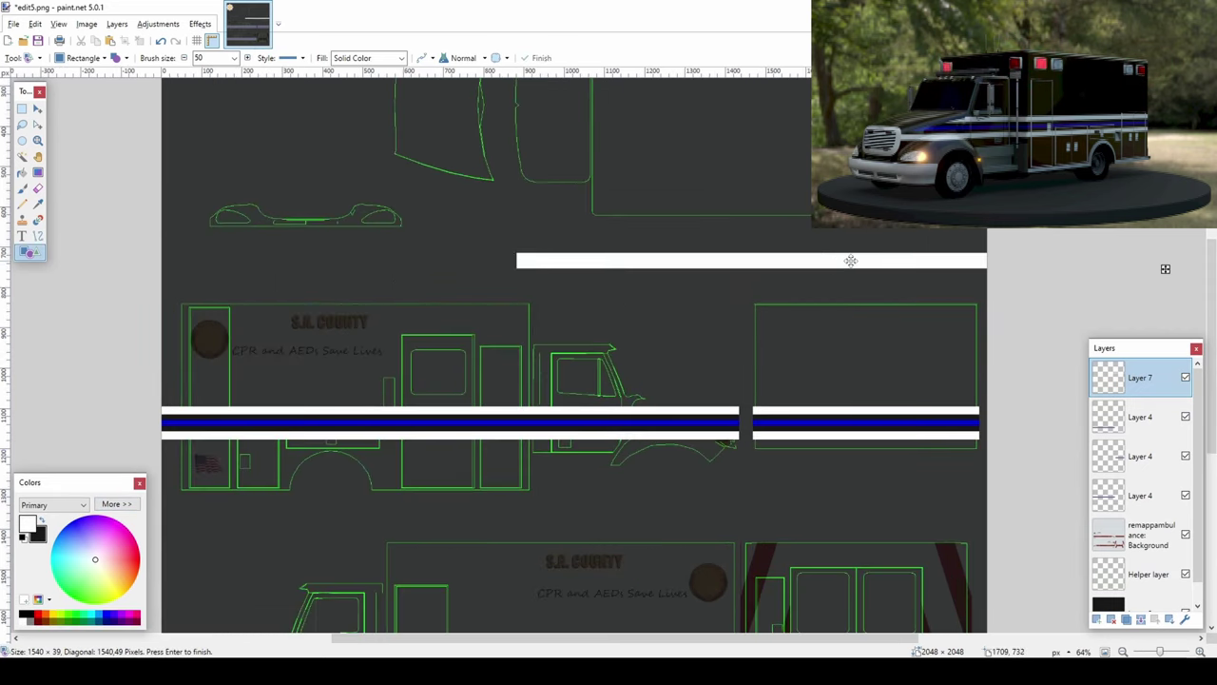
pyautogui.moveTo(851, 260); pyautogui.dragTo(647, 282)
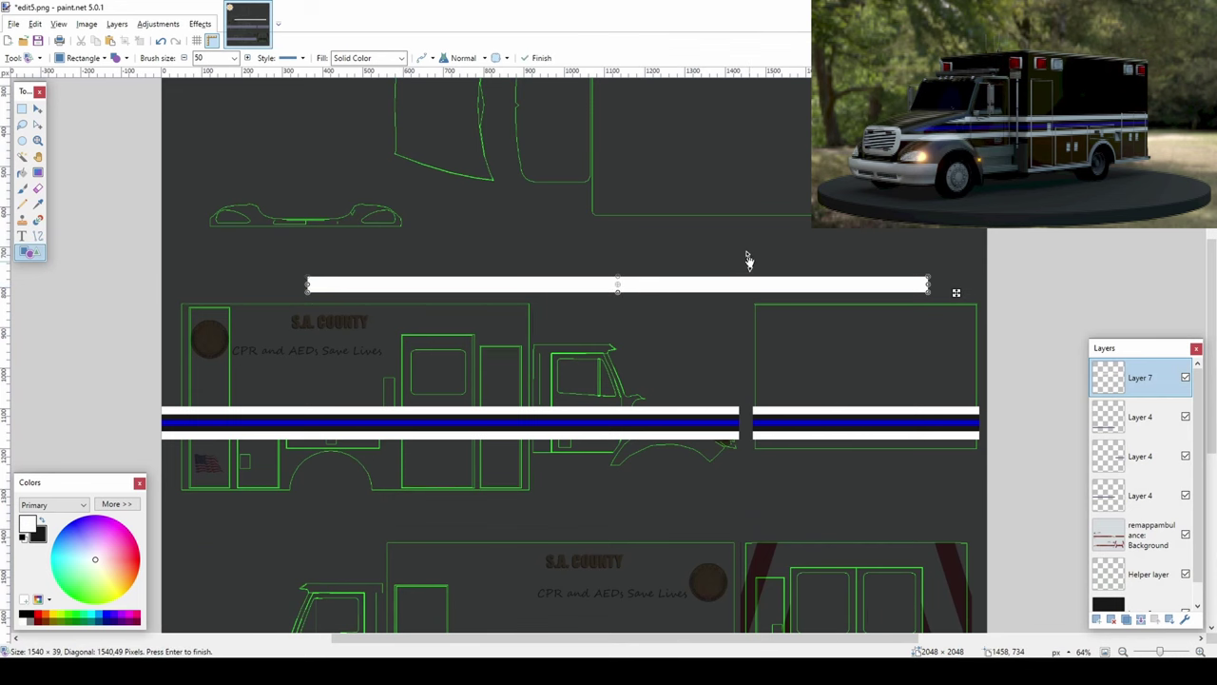
pyautogui.moveTo(749, 259); pyautogui.dragTo(667, 378)
pyautogui.moveTo(667, 378); pyautogui.dragTo(809, 410)
pyautogui.press('Return')
# Step: Copy the diagonal stripe 97 px right and 67 px up on a duplicate layer, and merge both stripes into one layer
pyautogui.hotkey('ctrl', 'shift', 'n')
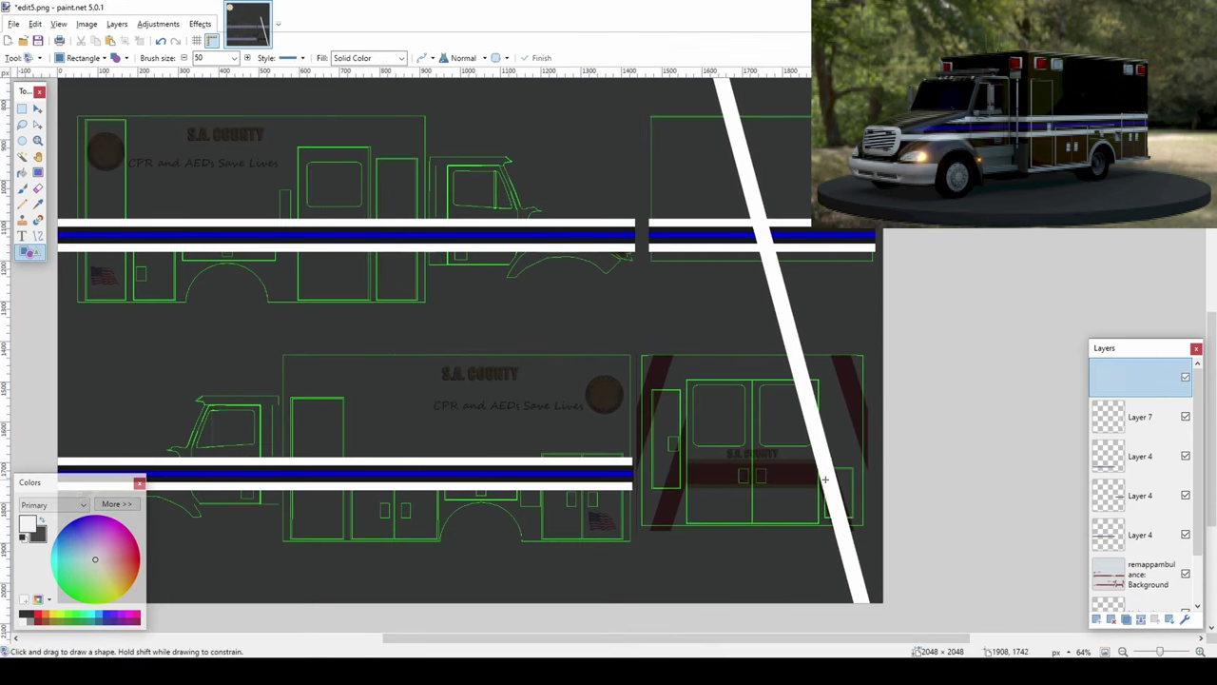
pyautogui.click(38, 110)
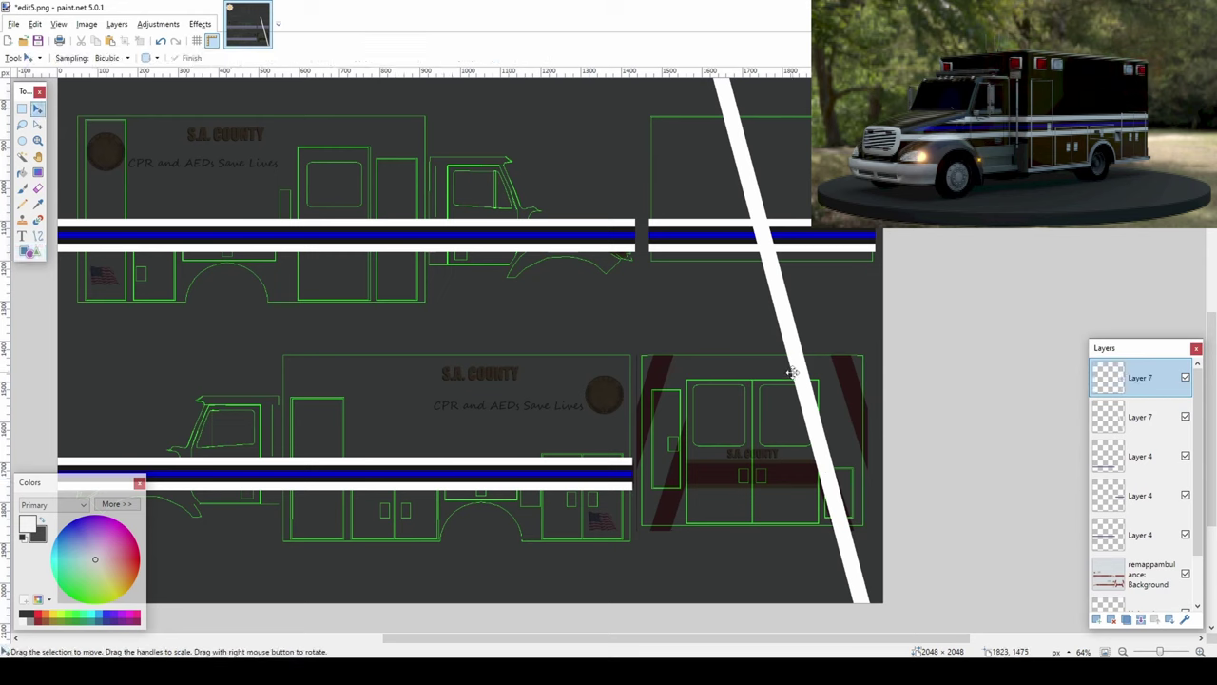
pyautogui.hotkey('ctrl', 'a')
pyautogui.moveTo(772, 384); pyautogui.dragTo(811, 357)
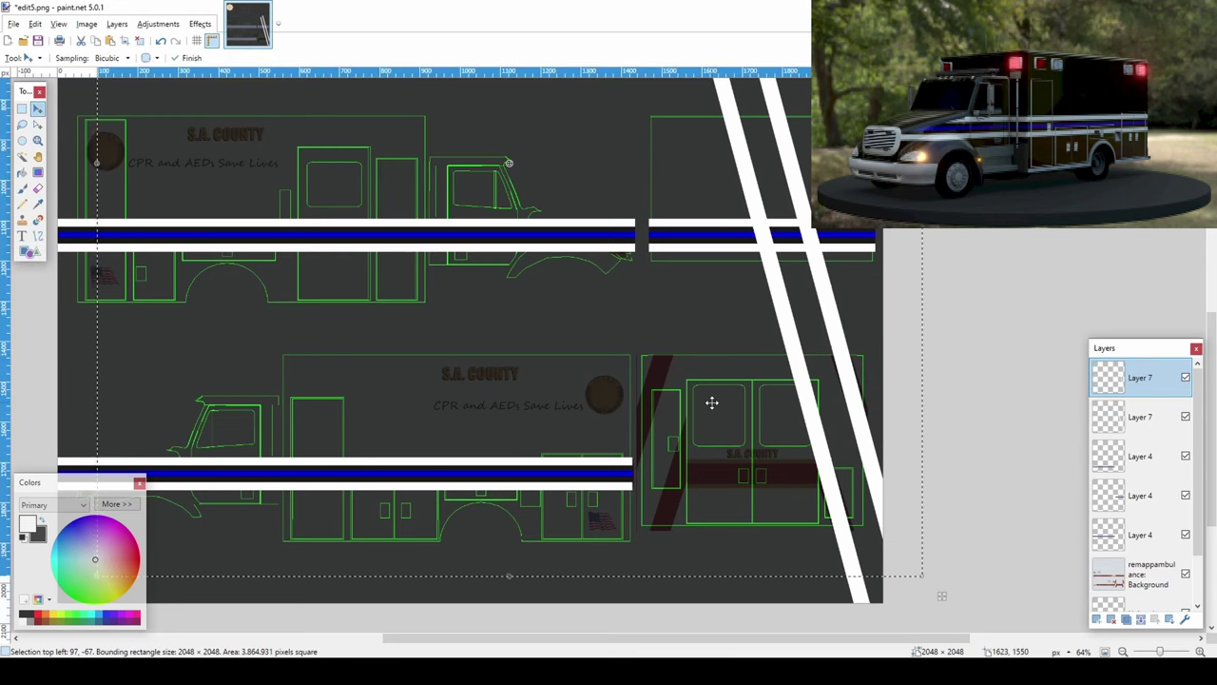
pyautogui.click(1142, 619)
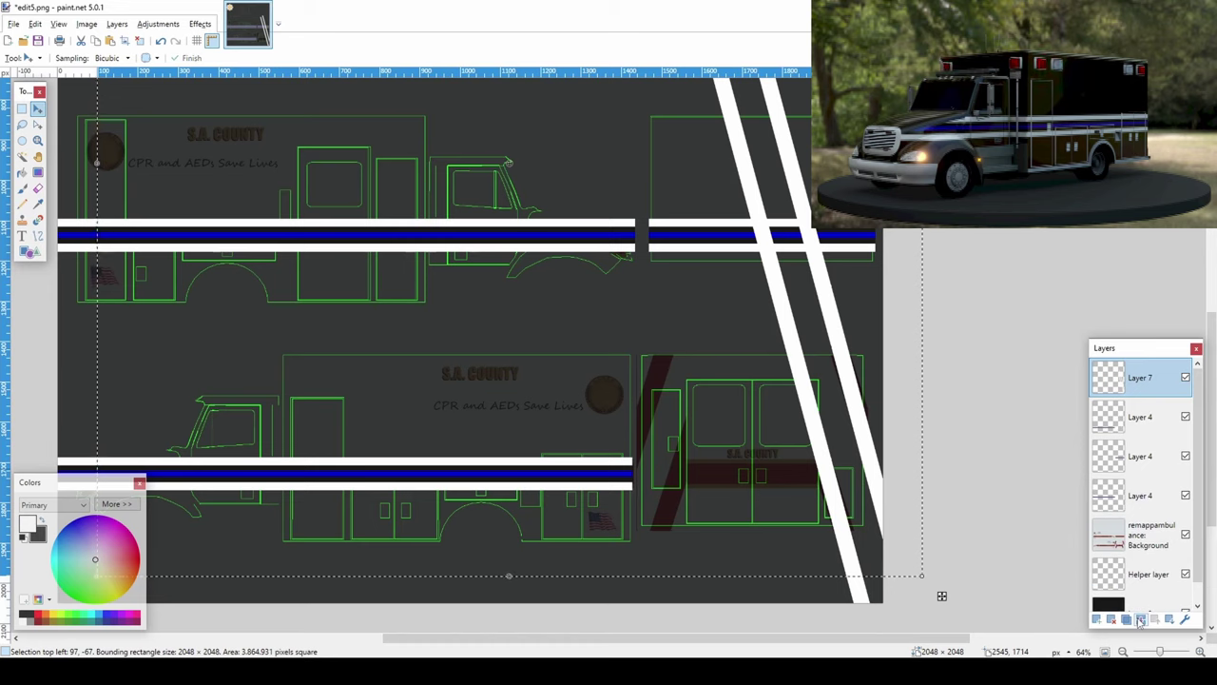
# Step: Form mirrored pairs of diagonal stripes on both sides of the rear doors using a duplicate layer, trimmed to the rear view outline
pyautogui.click(1127, 619)
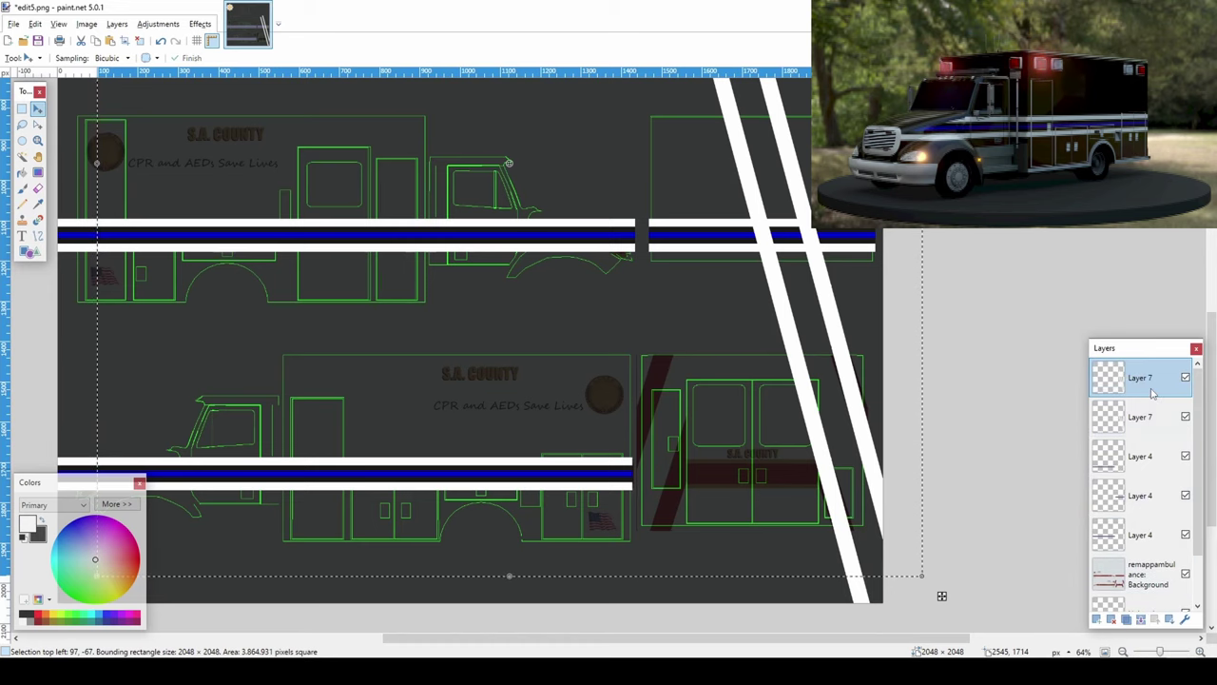
pyautogui.moveTo(935, 358); pyautogui.dragTo(569, 605)
pyautogui.press('s')
pyautogui.press('Delete')
pyautogui.moveTo(565, 603); pyautogui.dragTo(677, 526)
pyautogui.moveTo(639, 242); pyautogui.dragTo(507, 506)
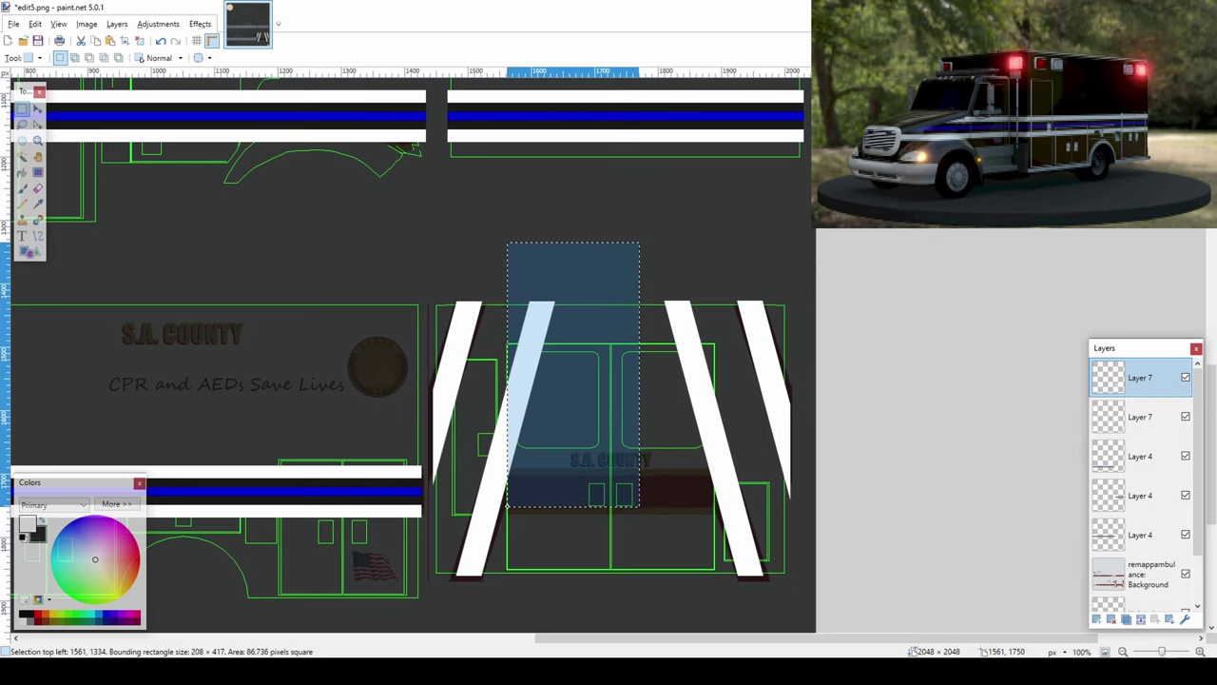
pyautogui.press('Delete')
pyautogui.hotkey('ctrl', 'd')
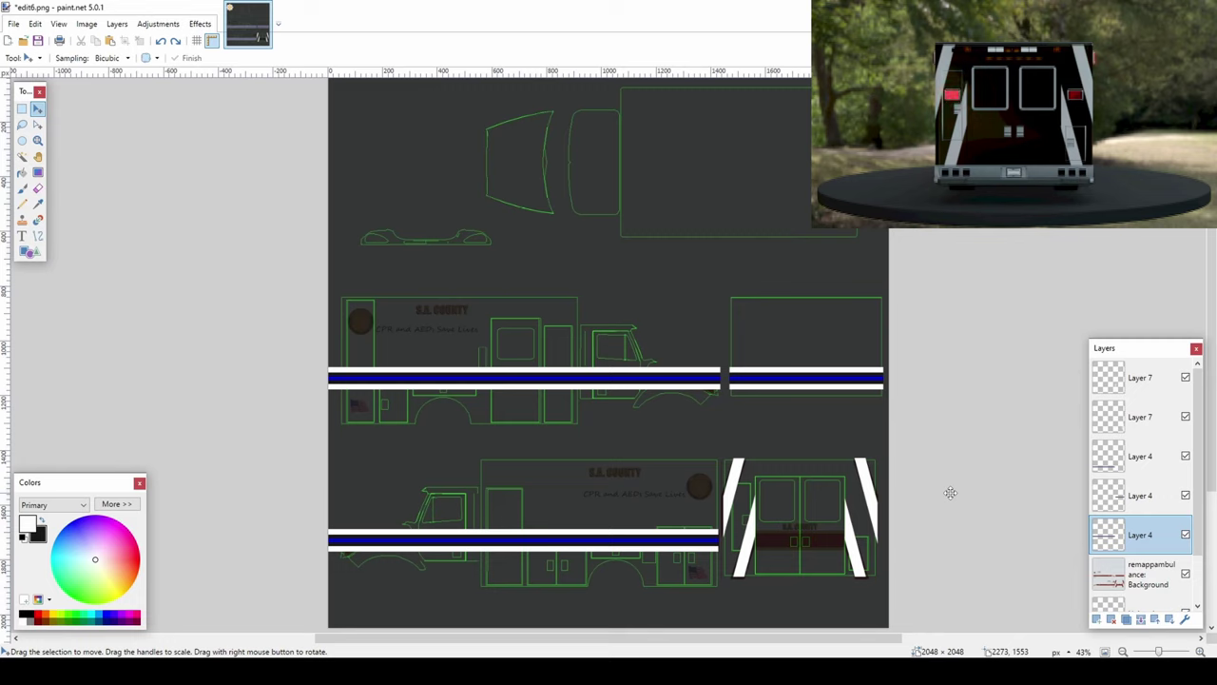
# Step: Duplicate the lower side stripe layer, shift the copy across the rear view and erase its part over the side view
pyautogui.click(1141, 456)
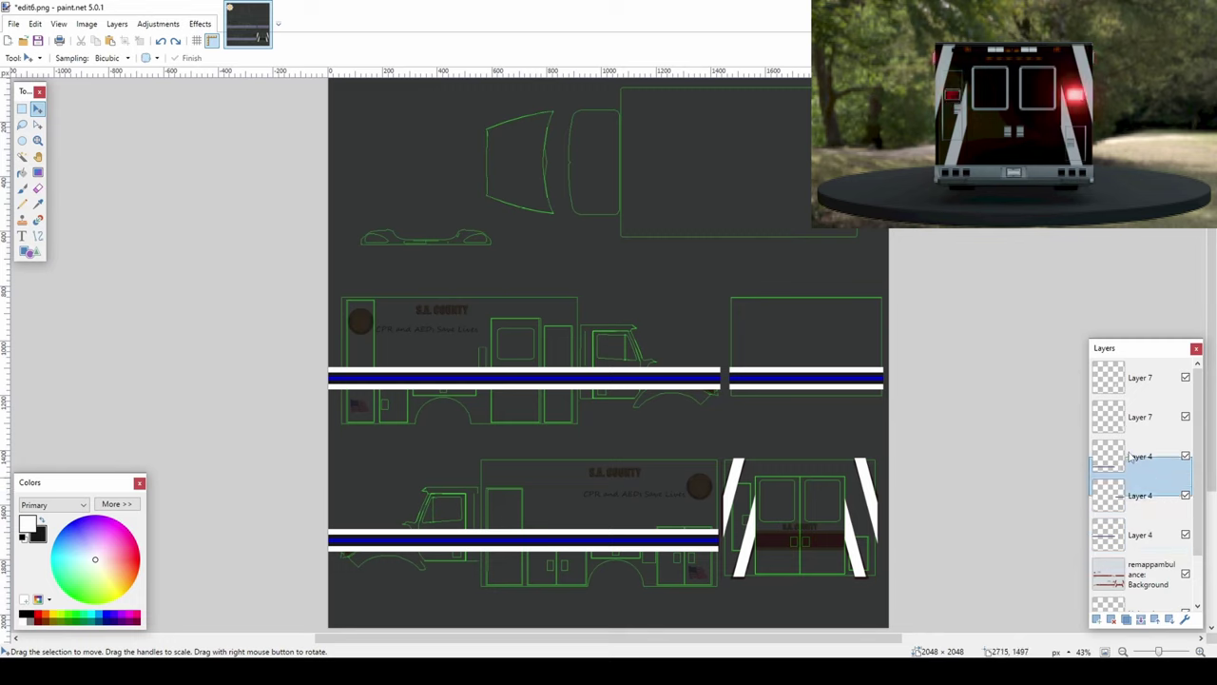
pyautogui.click(1126, 619)
pyautogui.hotkey('ctrl', 'a')
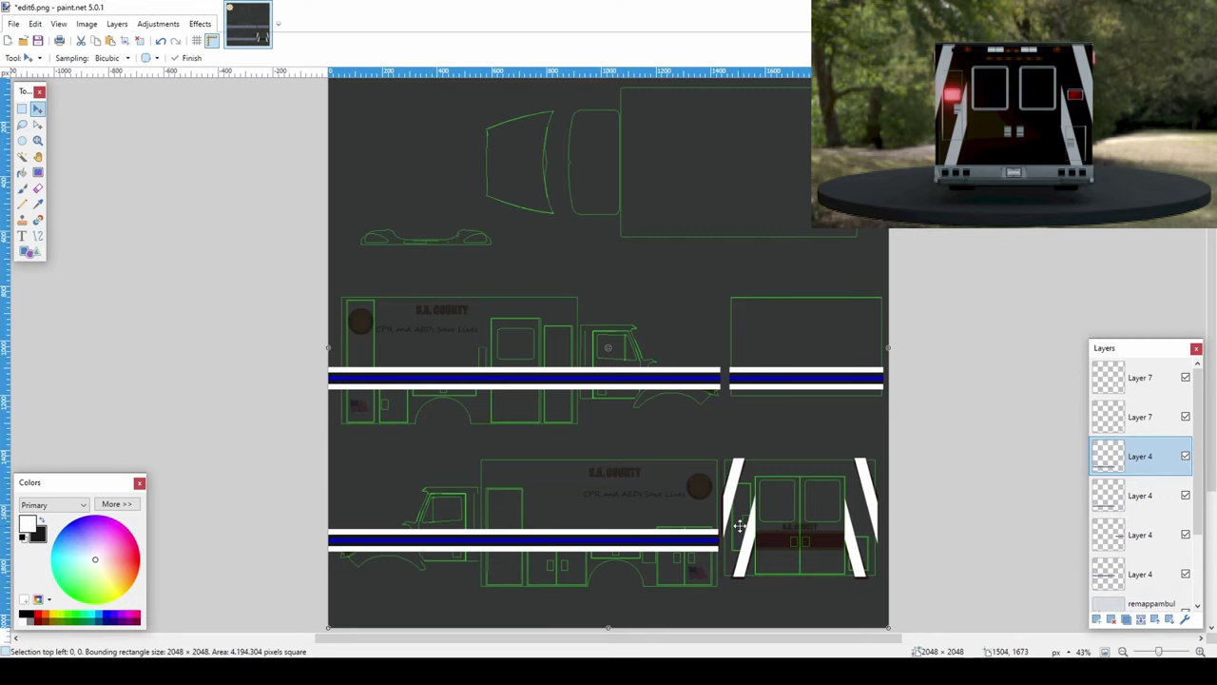
pyautogui.hotkey('ctrl', 'Right')
pyautogui.press('s')
pyautogui.moveTo(328, 369); pyautogui.dragTo(745, 619)
pyautogui.press('Delete')
# Step: Trim the rear horizontal stripe at both ends so it spans only the two rear doors, and deselect
pyautogui.scroll(5, 861, 554)
pyautogui.moveTo(968, 410); pyautogui.dragTo(807, 572)
pyautogui.press('Delete')
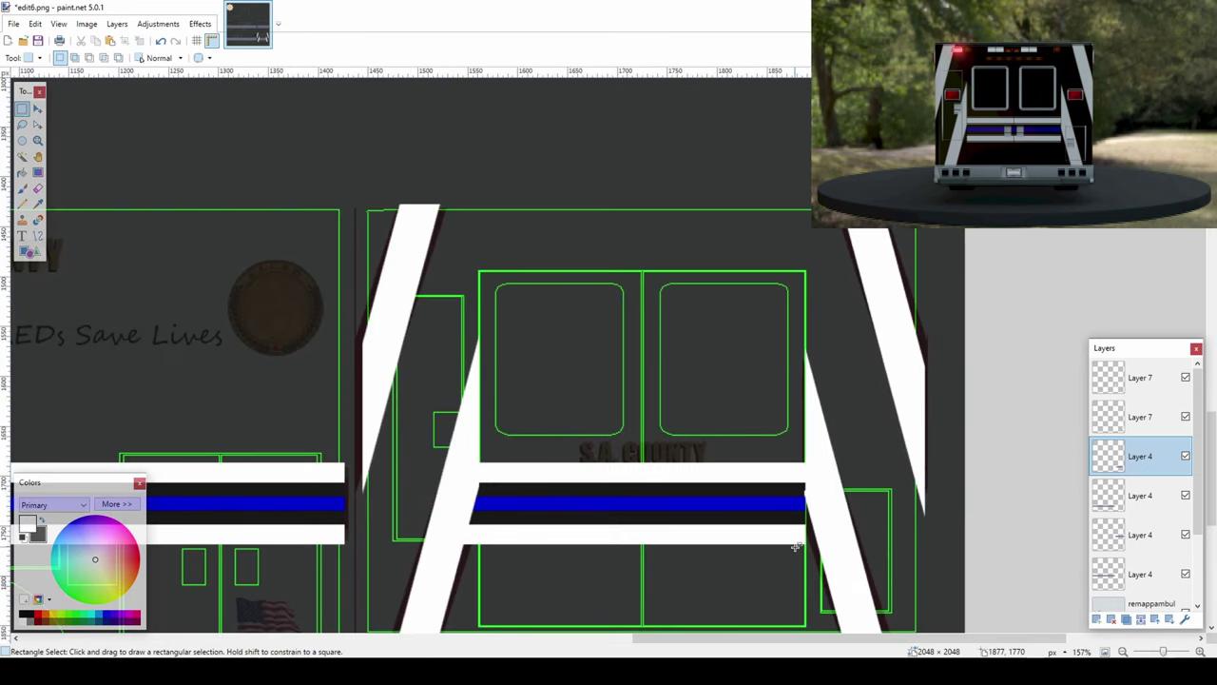
pyautogui.scroll(4, 523, 558)
pyautogui.moveTo(245, 196); pyautogui.dragTo(393, 557)
pyautogui.hotkey('ctrl', 'd')
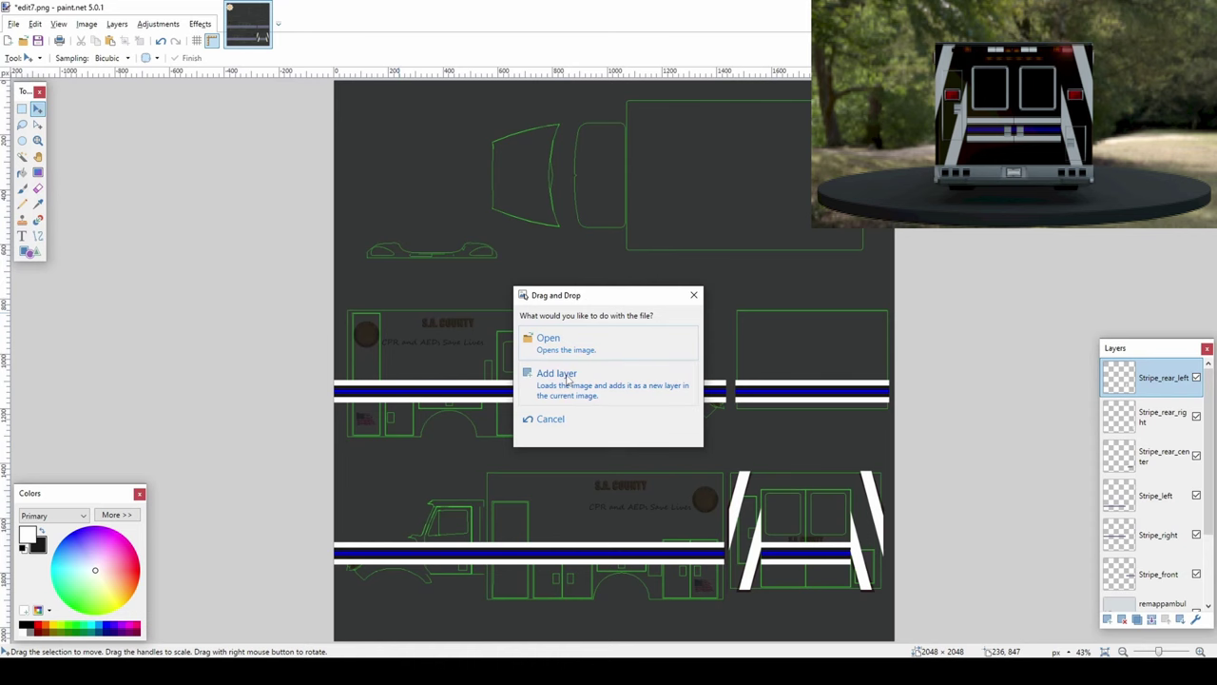
# Step: Add the lapd_logo image as a new layer, shrink it to 95 × 95 px and place it just below the upper side view's old seal
pyautogui.click(569, 381)
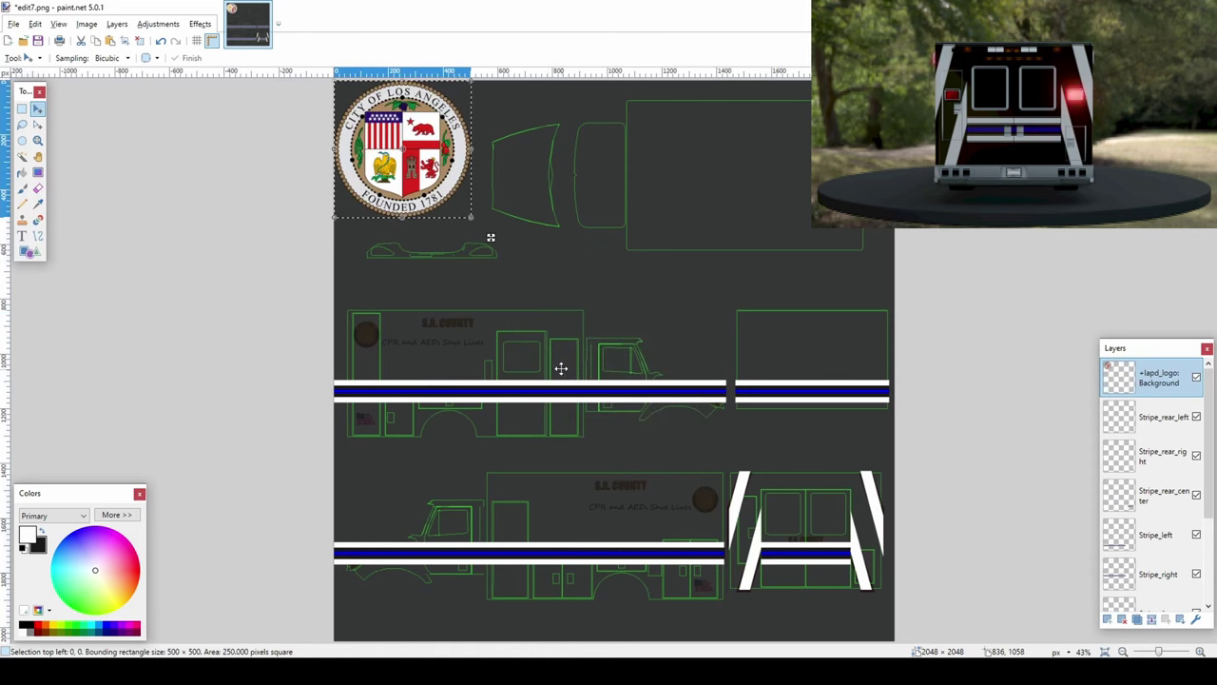
pyautogui.moveTo(470, 223); pyautogui.dragTo(388, 130)
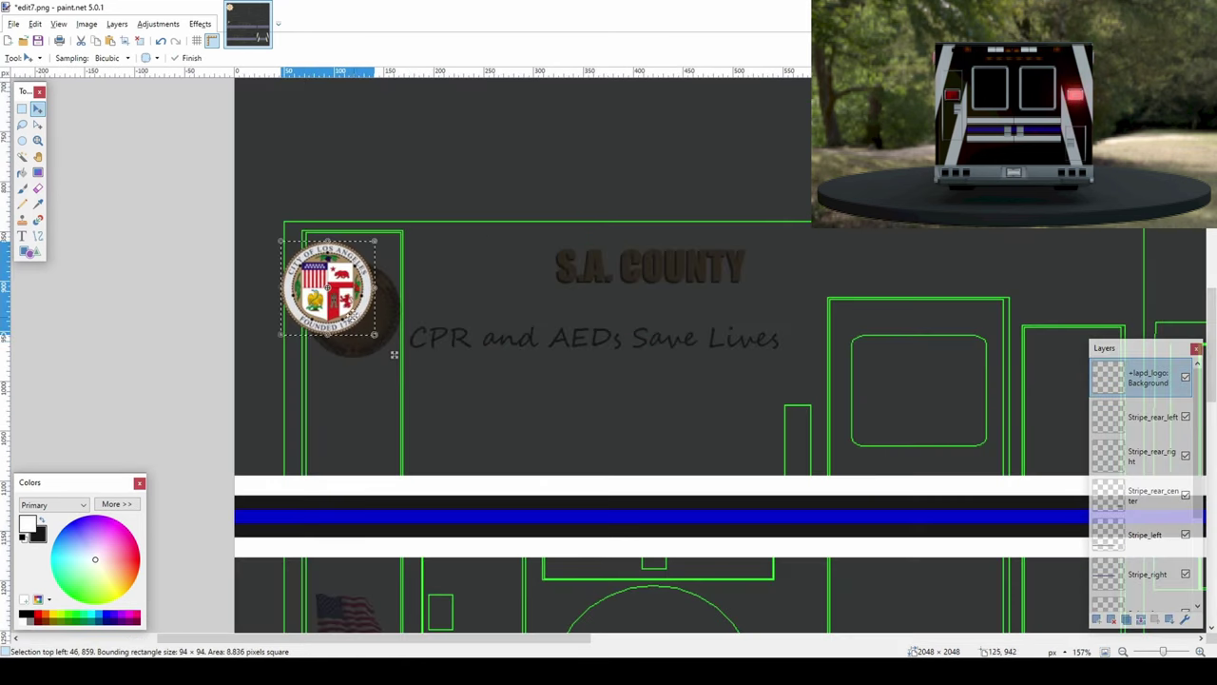
pyautogui.moveTo(394, 355); pyautogui.dragTo(416, 375)
pyautogui.scroll(4, 472, 424)
pyautogui.moveTo(473, 424); pyautogui.dragTo(472, 475)
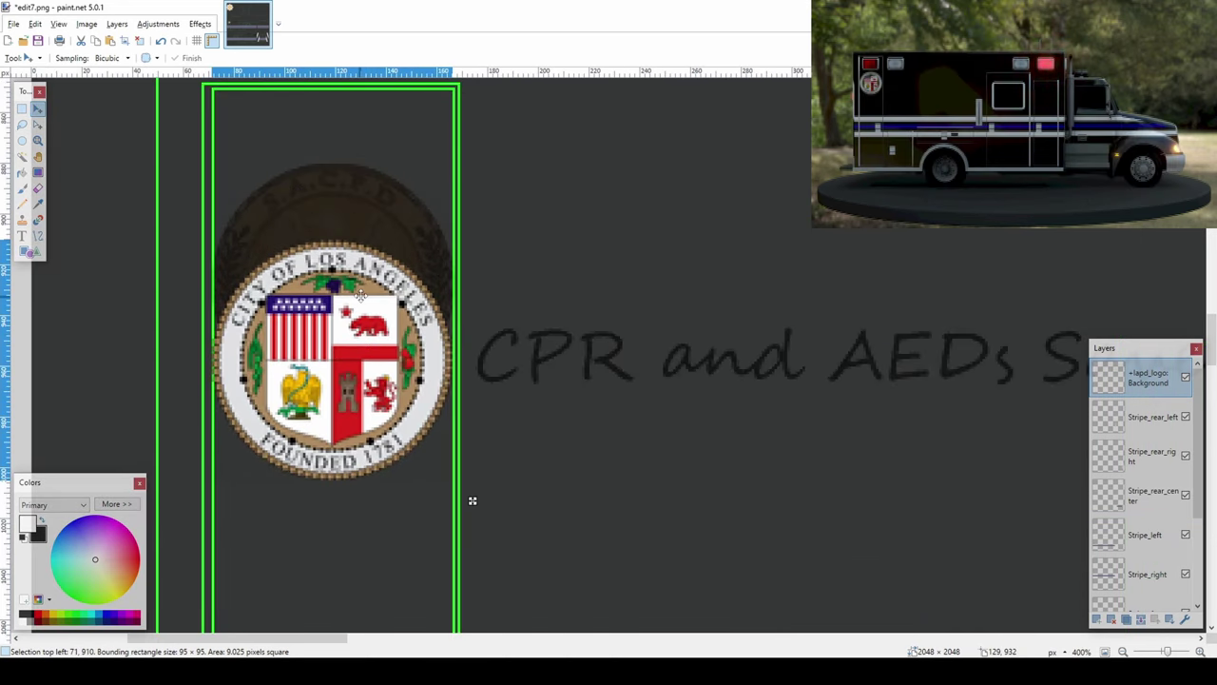
# Step: Duplicate the city seal layer and place the copy on the lower side view, slightly below the old seal's position
pyautogui.hotkey('ctrl', 'shift', 'd')
pyautogui.scroll(-18, 256, 205)
pyautogui.moveTo(270, 224); pyautogui.dragTo(667, 408)
pyautogui.scroll(18, 666, 407)
pyautogui.moveTo(749, 533); pyautogui.dragTo(749, 530)
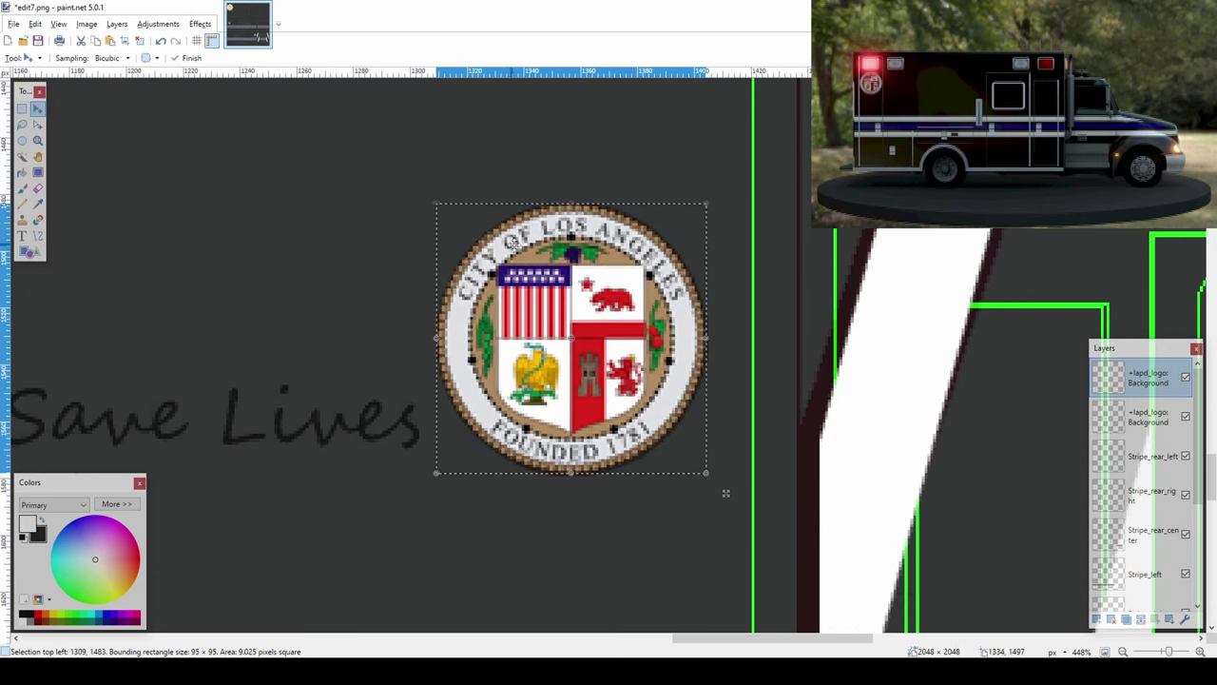
pyautogui.scroll(-2, 665, 400)
pyautogui.moveTo(665, 400); pyautogui.dragTo(666, 451)
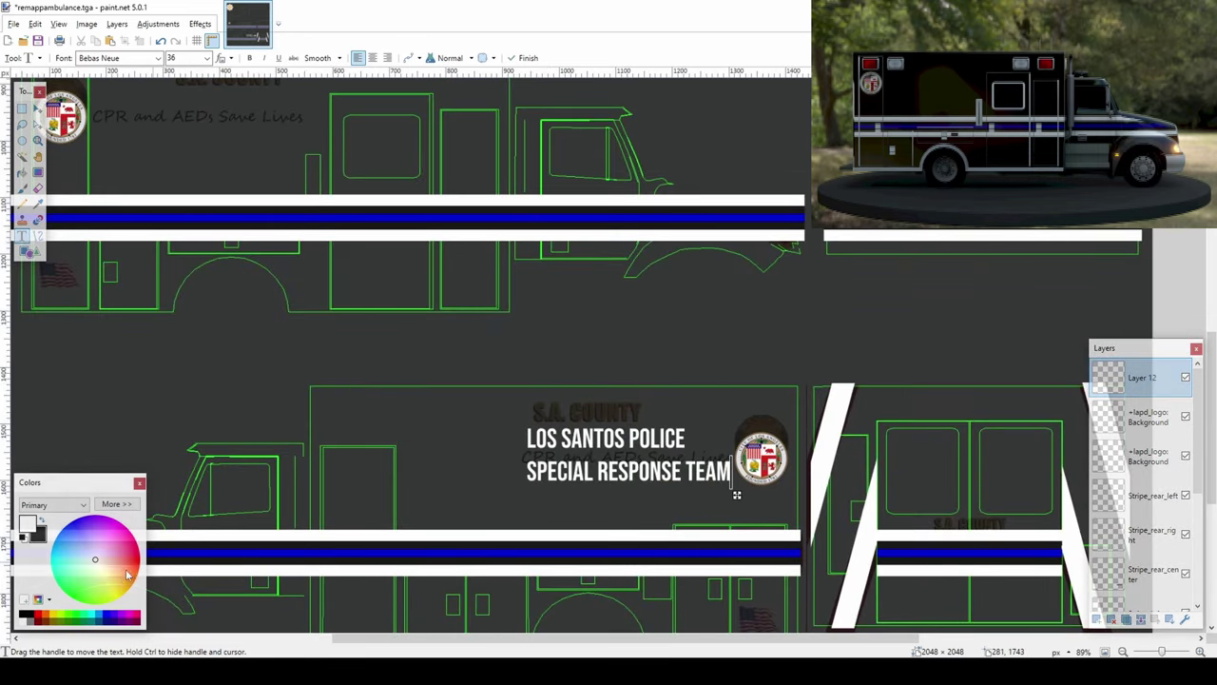
# Step: Recolor the LOS SANTOS POLICE SPECIAL RESPONSE TEAM text orange and finish the text
pyautogui.click(127, 582)
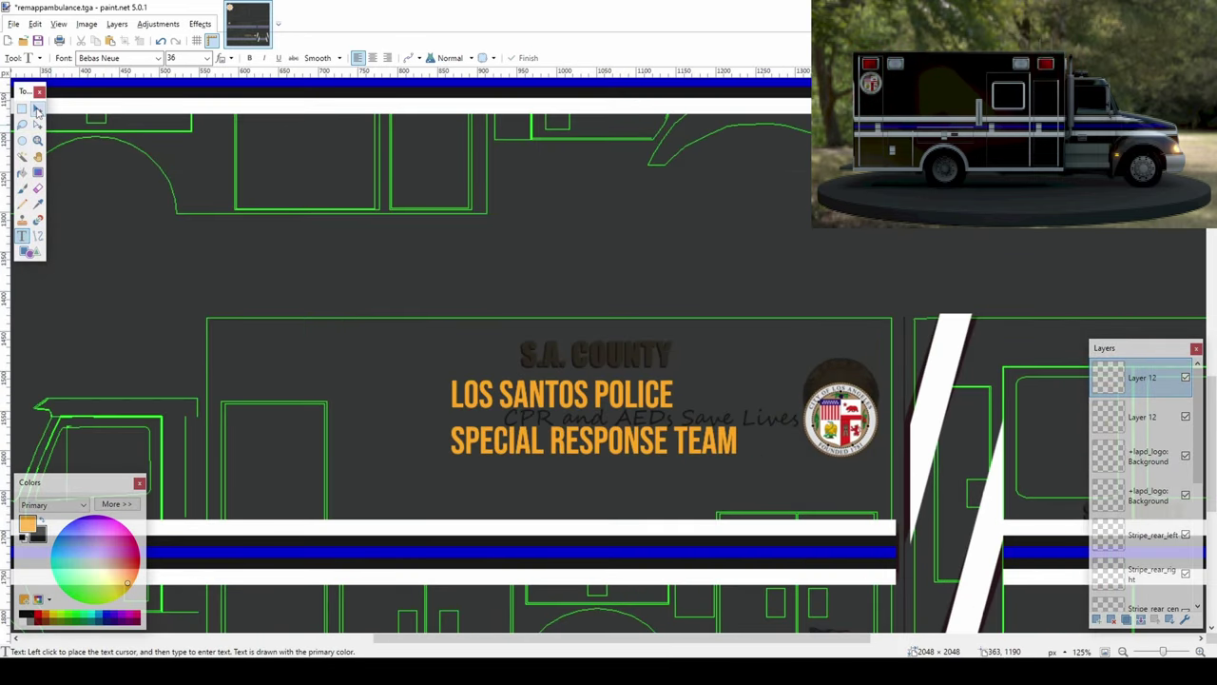
pyautogui.click(39, 110)
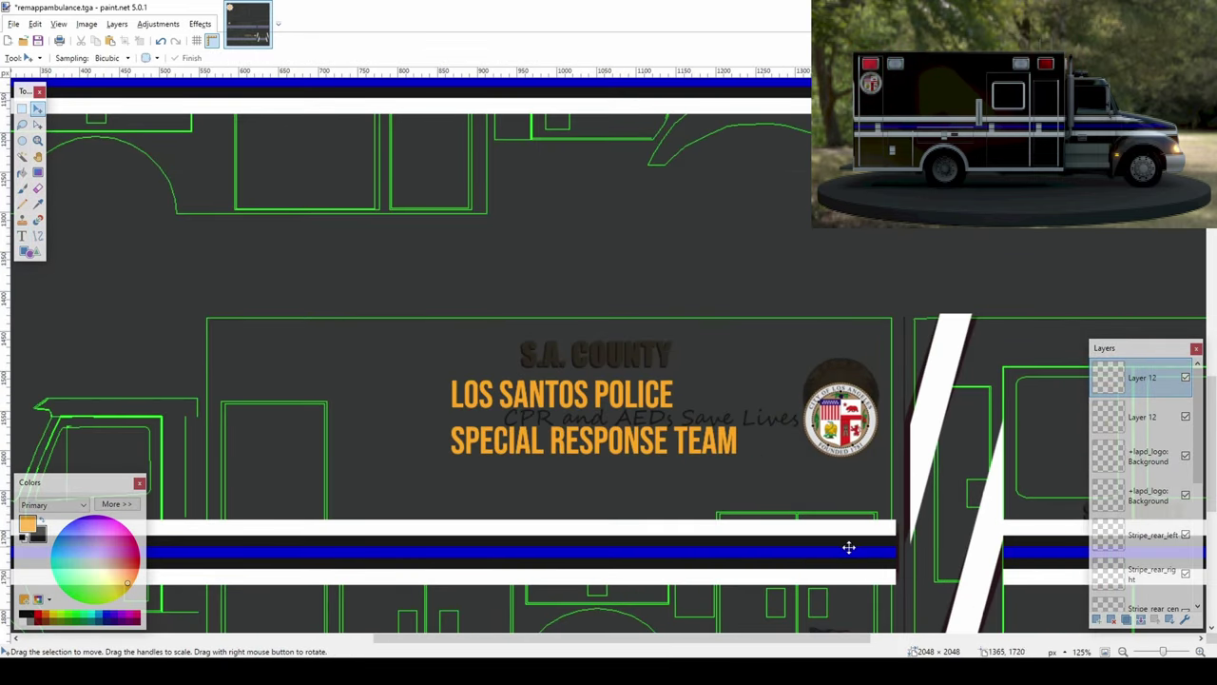
# Step: Add orange LOS SANTOS POLICE text in Bebas Neue size 36 on a new layer, centred near the top of the front view
pyautogui.scroll(-2, 848, 546)
pyautogui.moveTo(848, 546); pyautogui.dragTo(761, 498)
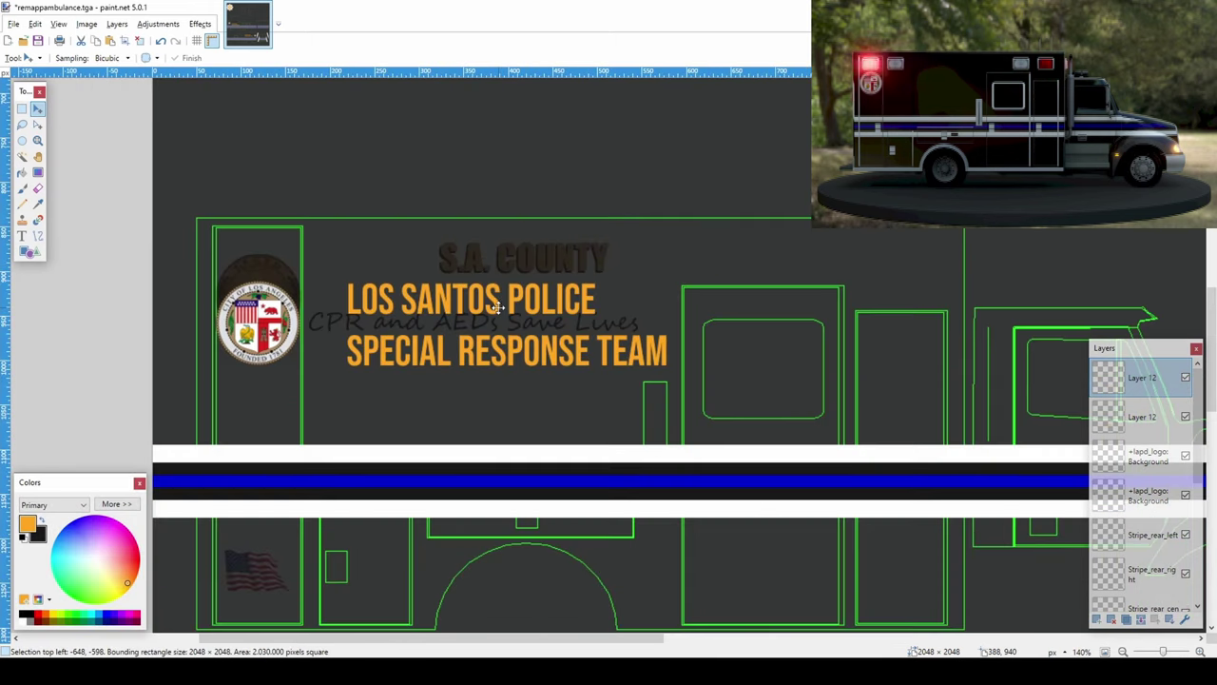
pyautogui.moveTo(498, 307); pyautogui.dragTo(498, 310)
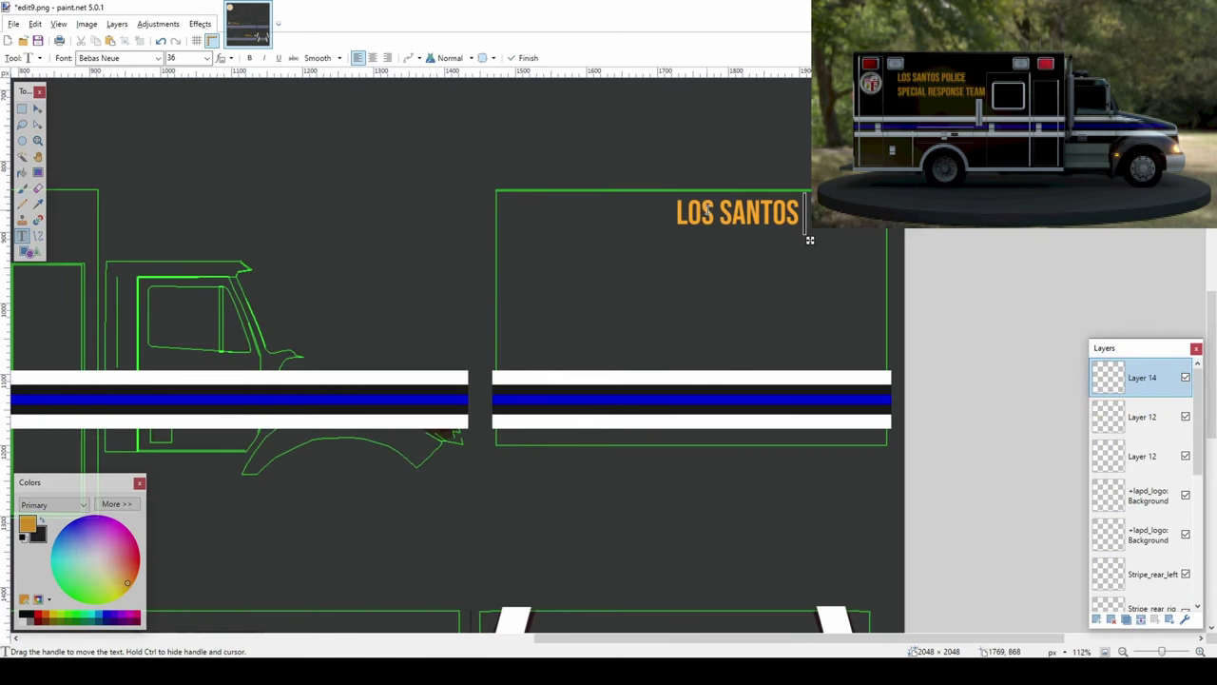
pyautogui.hscroll(-2, 708, 211)
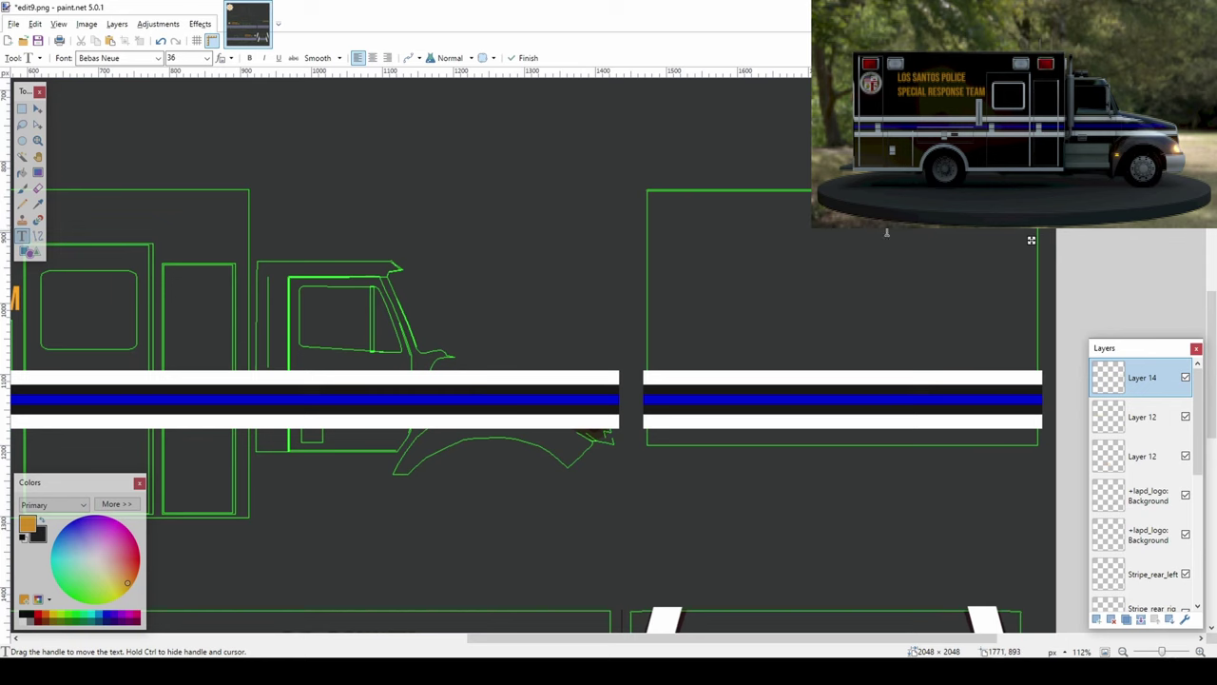
pyautogui.moveTo(1030, 241); pyautogui.dragTo(946, 238)
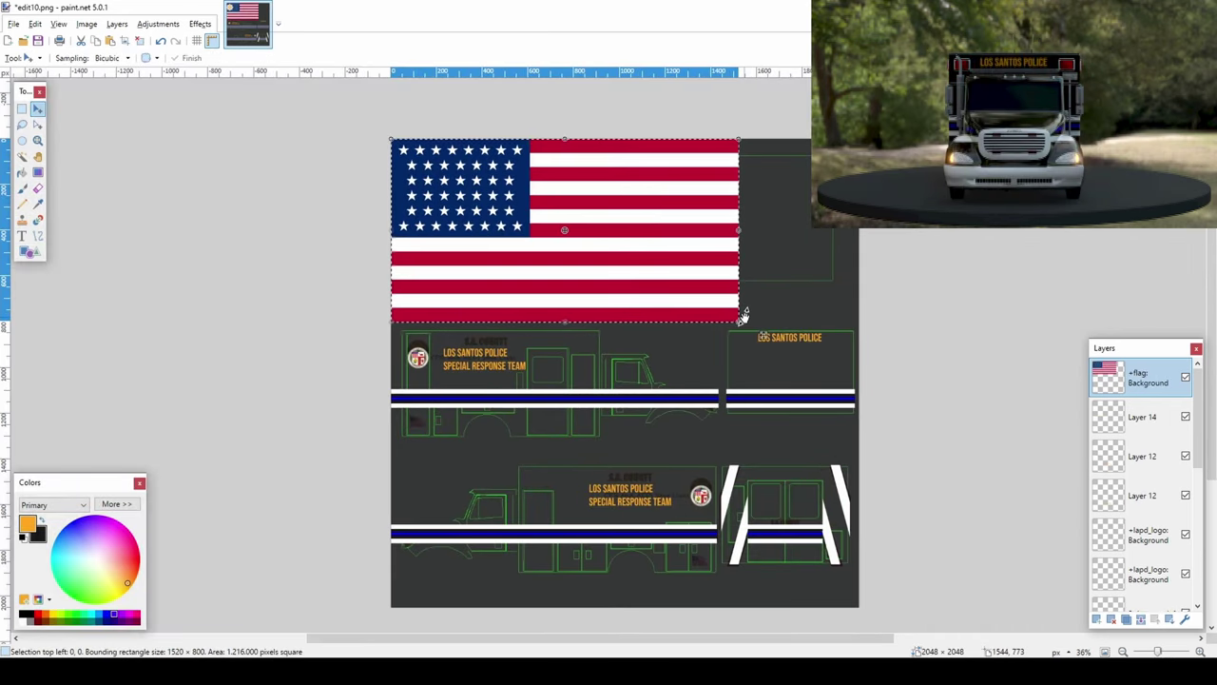
# Step: Shrink the US flag layer and place it under the stripe at the rear of the upper side view, with a copy on the lower one
pyautogui.moveTo(743, 317); pyautogui.dragTo(465, 418)
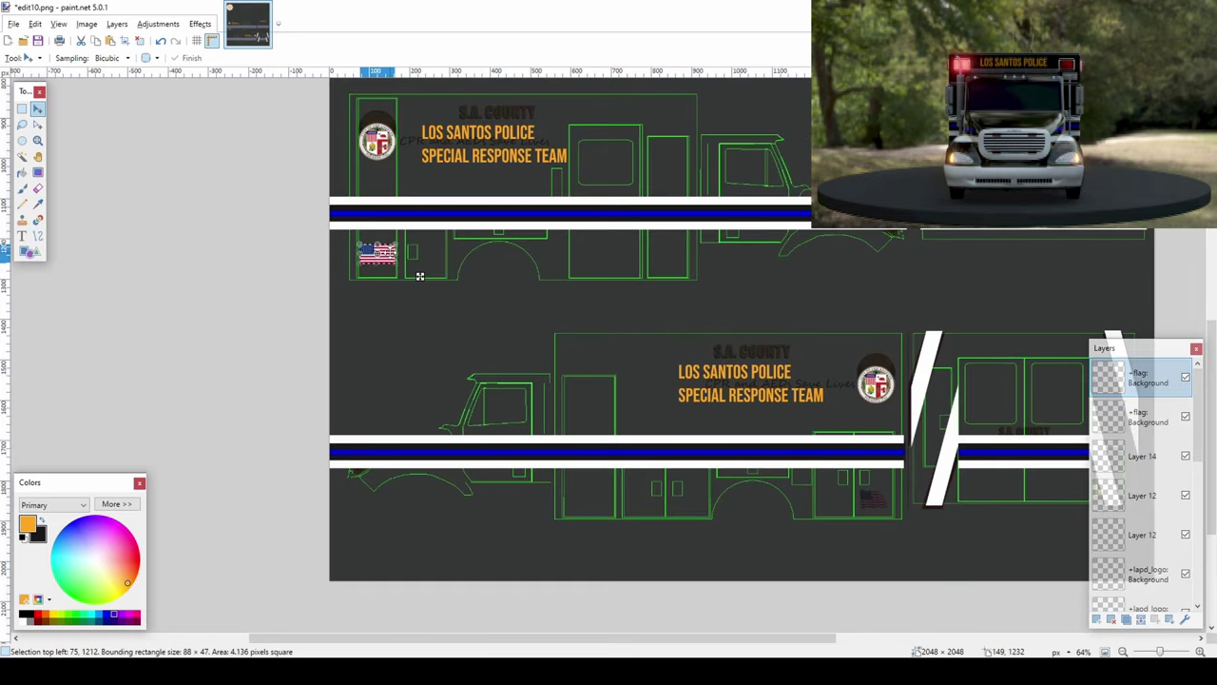
pyautogui.moveTo(391, 253); pyautogui.dragTo(863, 489)
pyautogui.scroll(10, 894, 507)
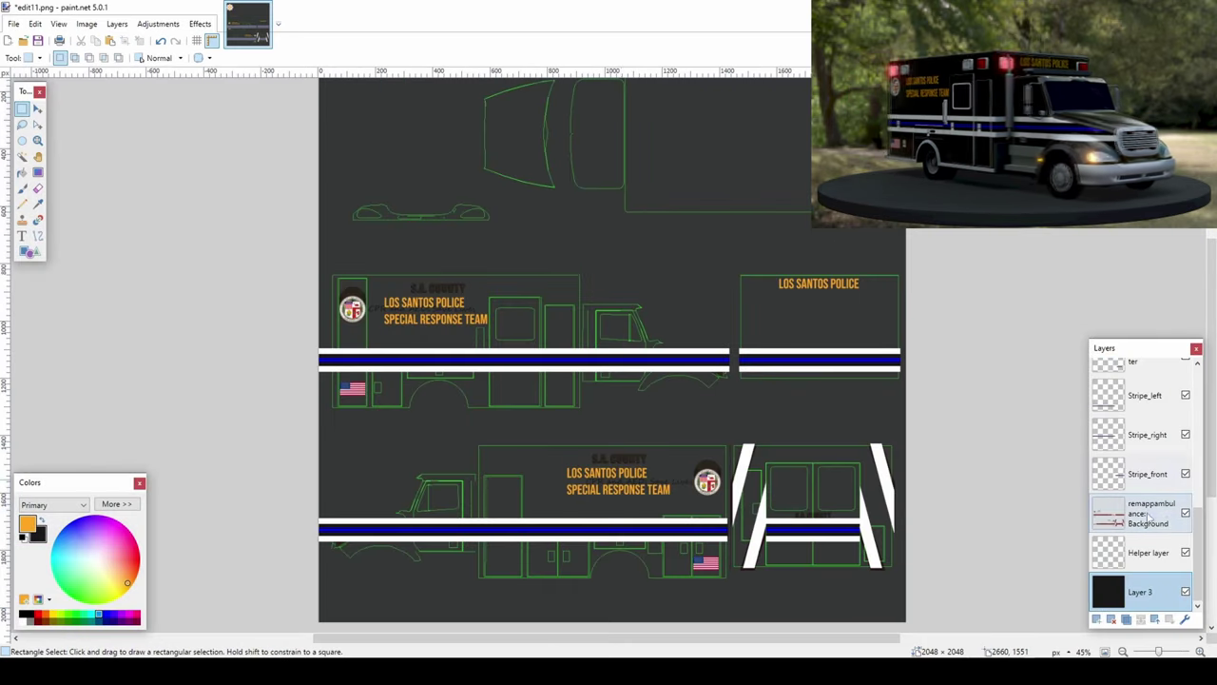
# Step: Hide the original remappambulance background and Helper layer, and save the texture flattened over remappambulance.png as a 32-bit PNG
pyautogui.click(1186, 513)
pyautogui.click(1186, 553)
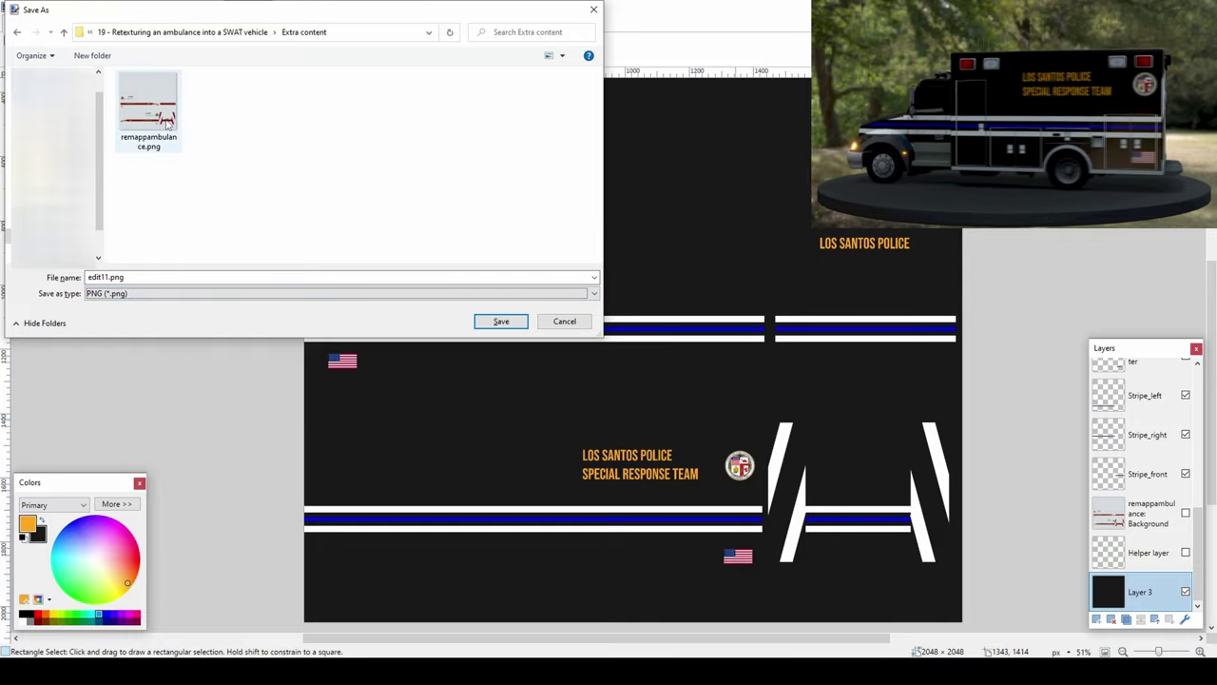
pyautogui.click(497, 321)
pyautogui.click(639, 337)
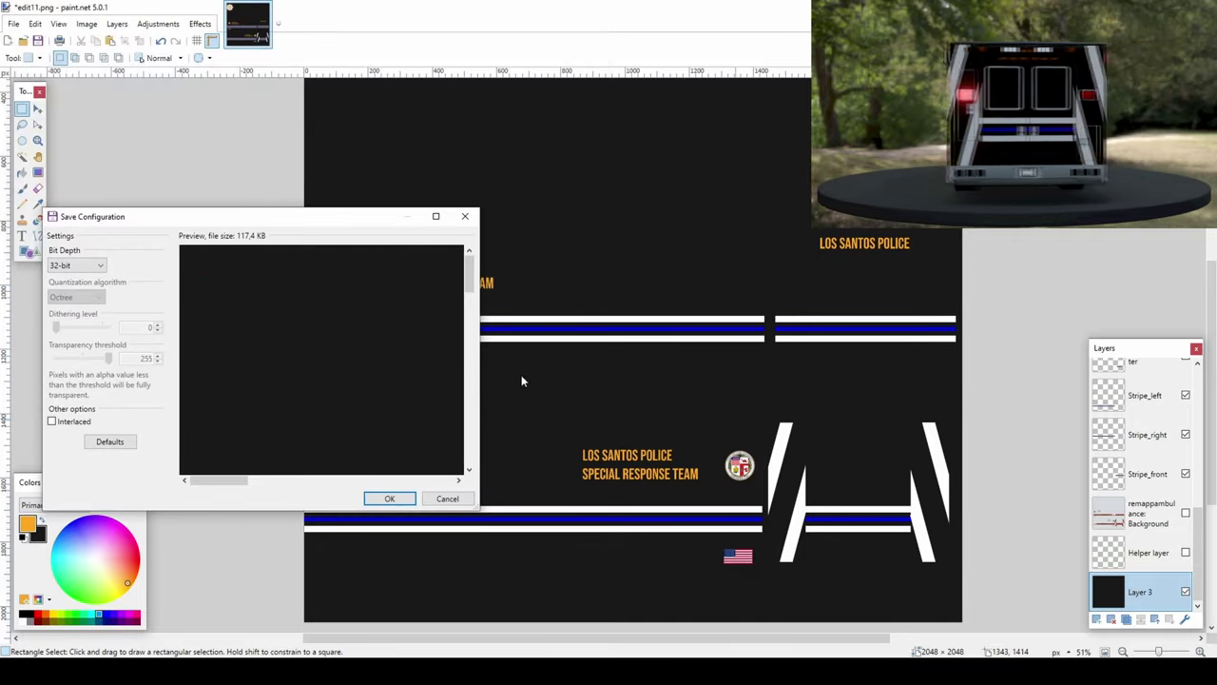
pyautogui.click(389, 499)
pyautogui.click(614, 368)
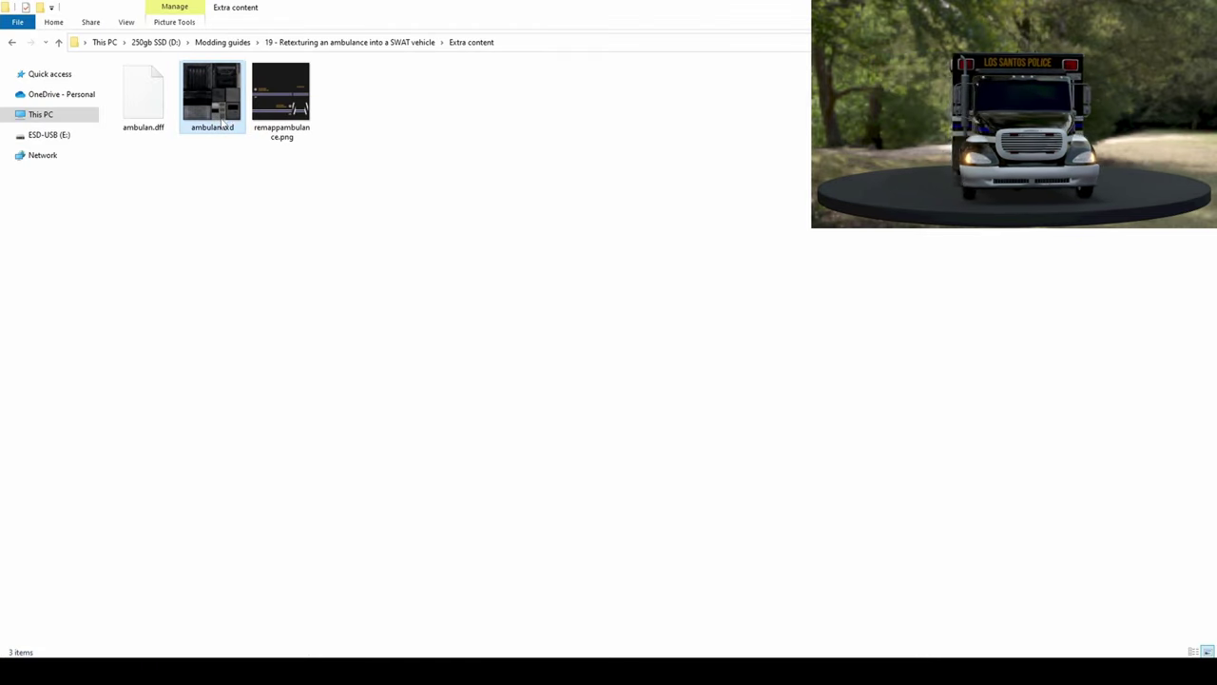
# Step: Open ambulan.txd from the Extra content folder in Magic.TXD and select the remappambulance texture
pyautogui.doubleClick(222, 125)
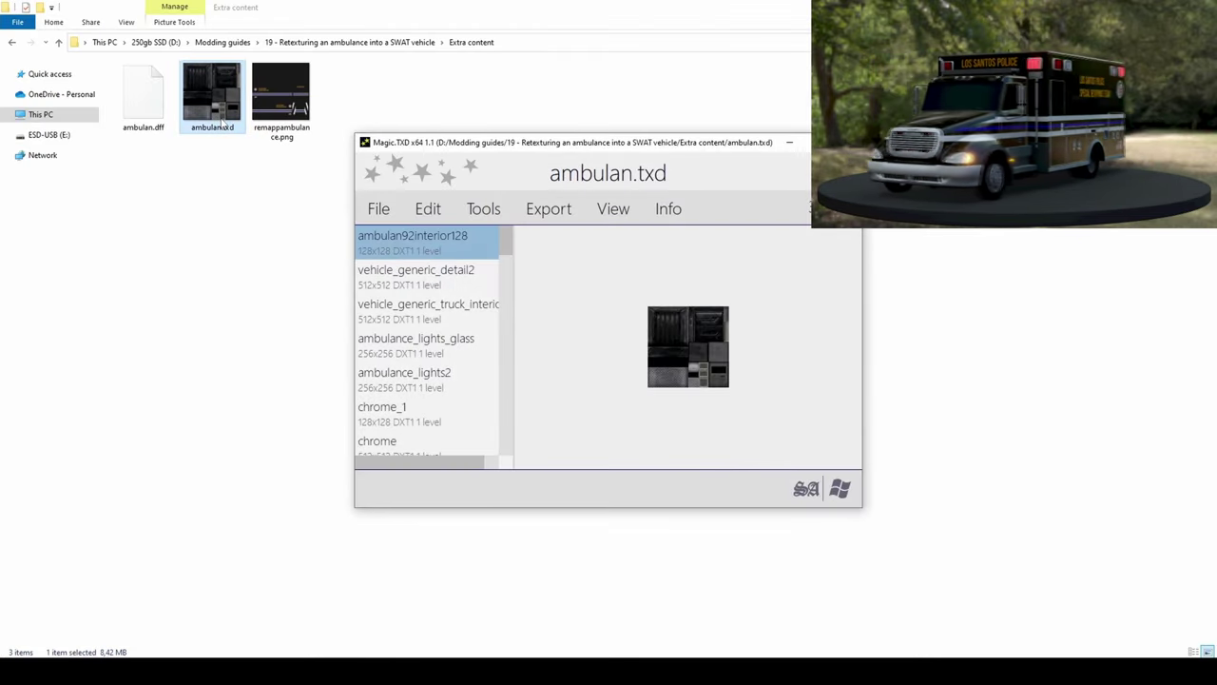
pyautogui.moveTo(501, 239); pyautogui.dragTo(494, 352)
pyautogui.click(471, 353)
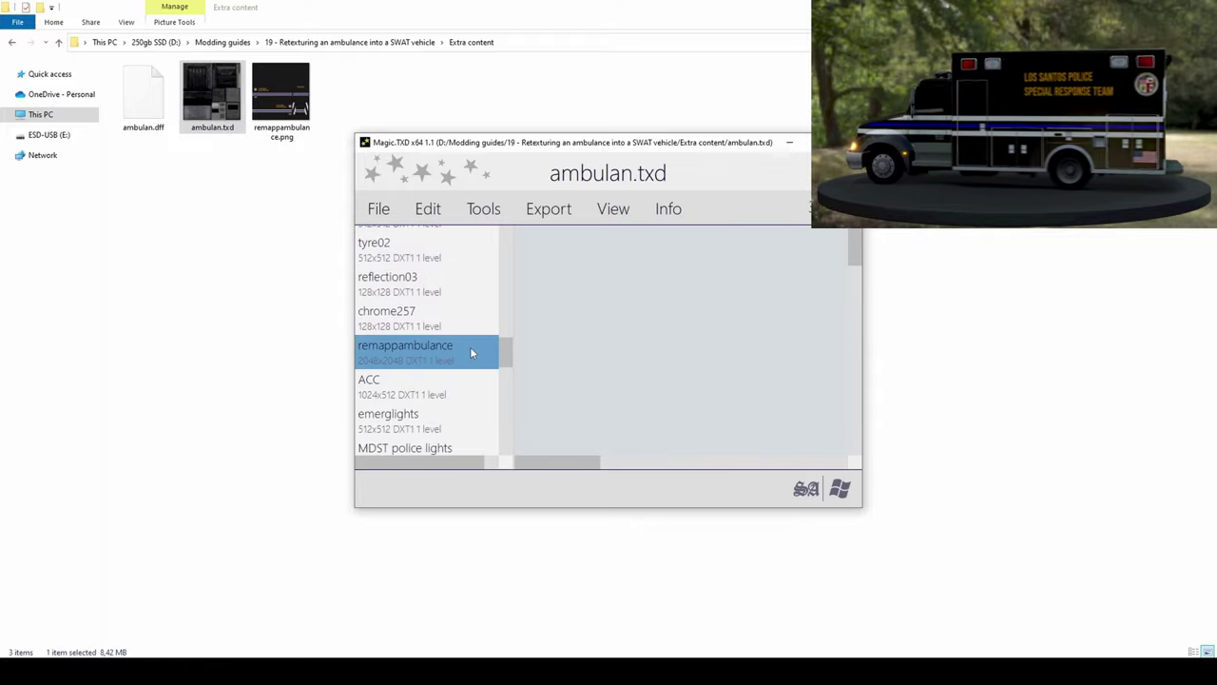
# Step: Replace the remappambulance texture with the saved remappambulance.png, using compressed DXT1 as the raster format
pyautogui.click(429, 208)
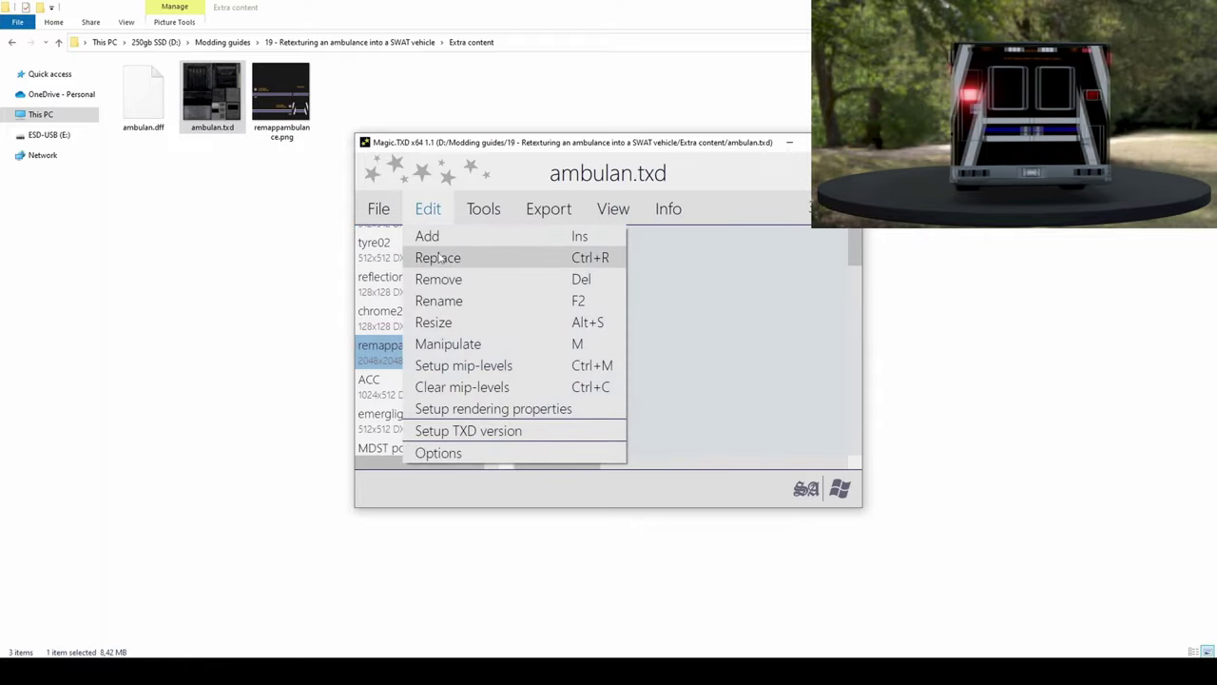
pyautogui.click(440, 258)
pyautogui.doubleClick(507, 261)
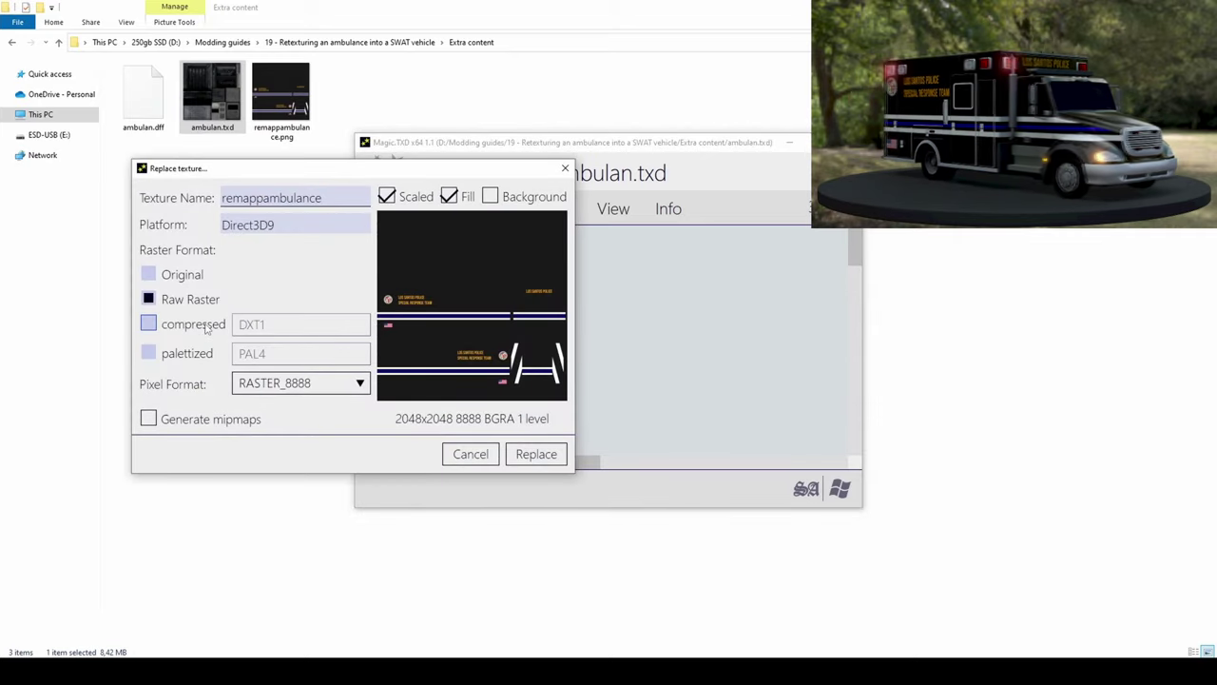
pyautogui.click(228, 327)
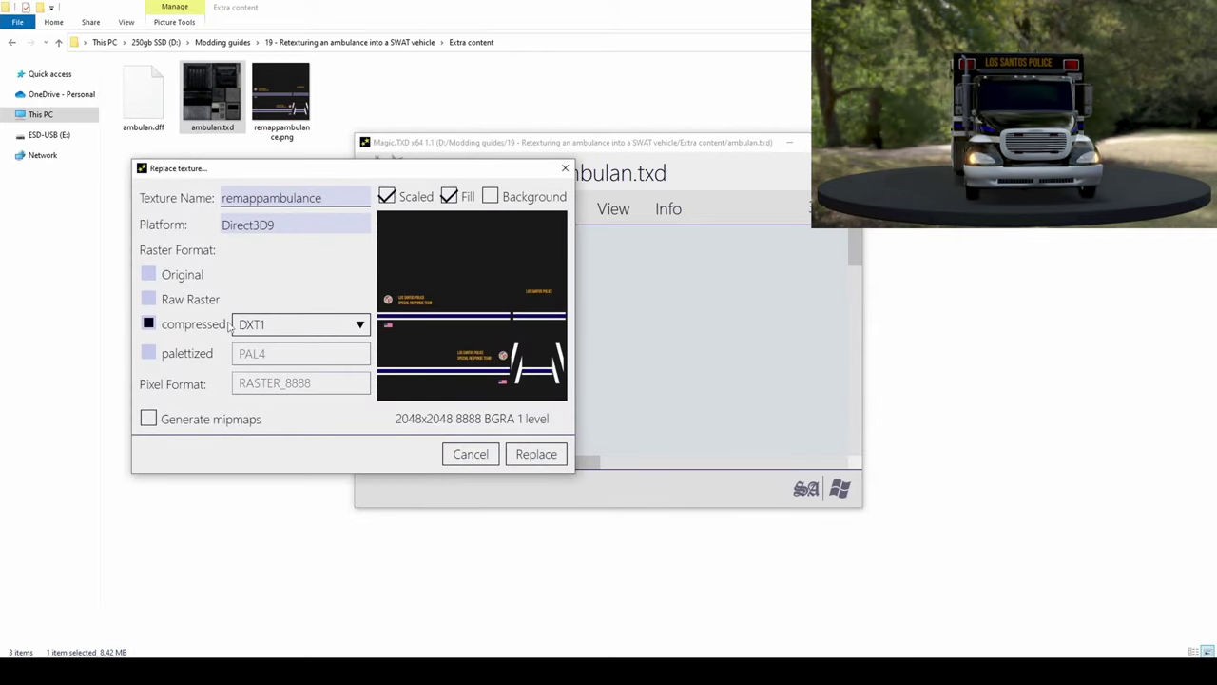
pyautogui.click(529, 456)
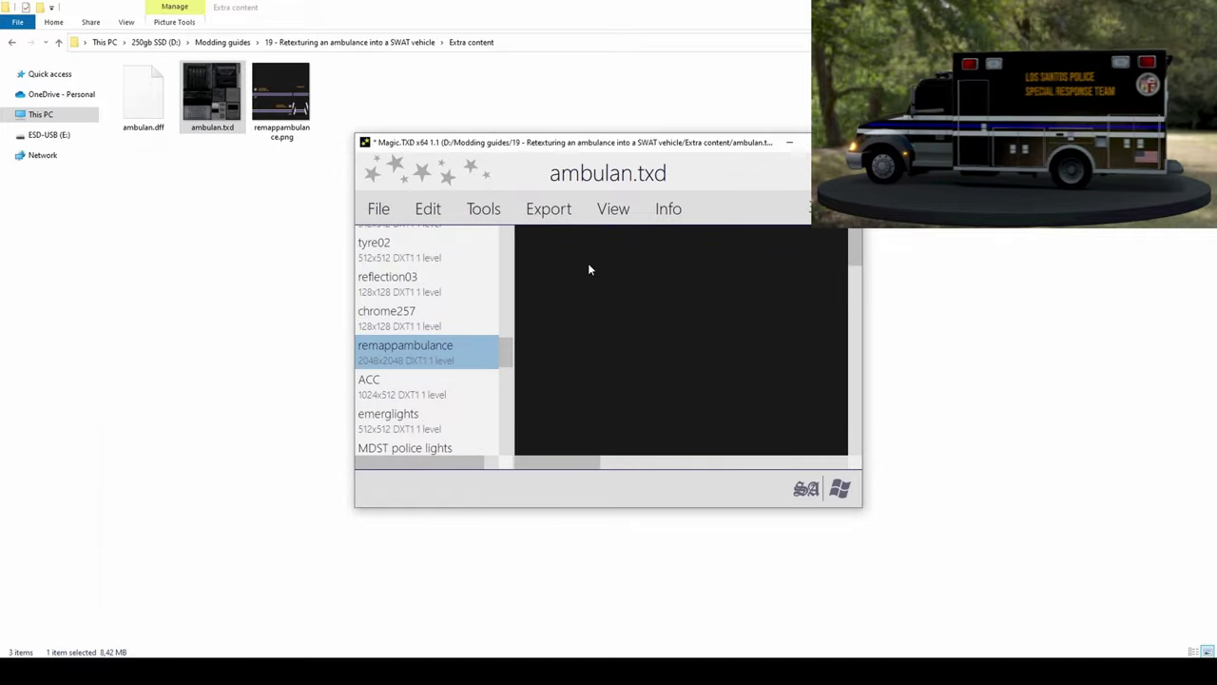